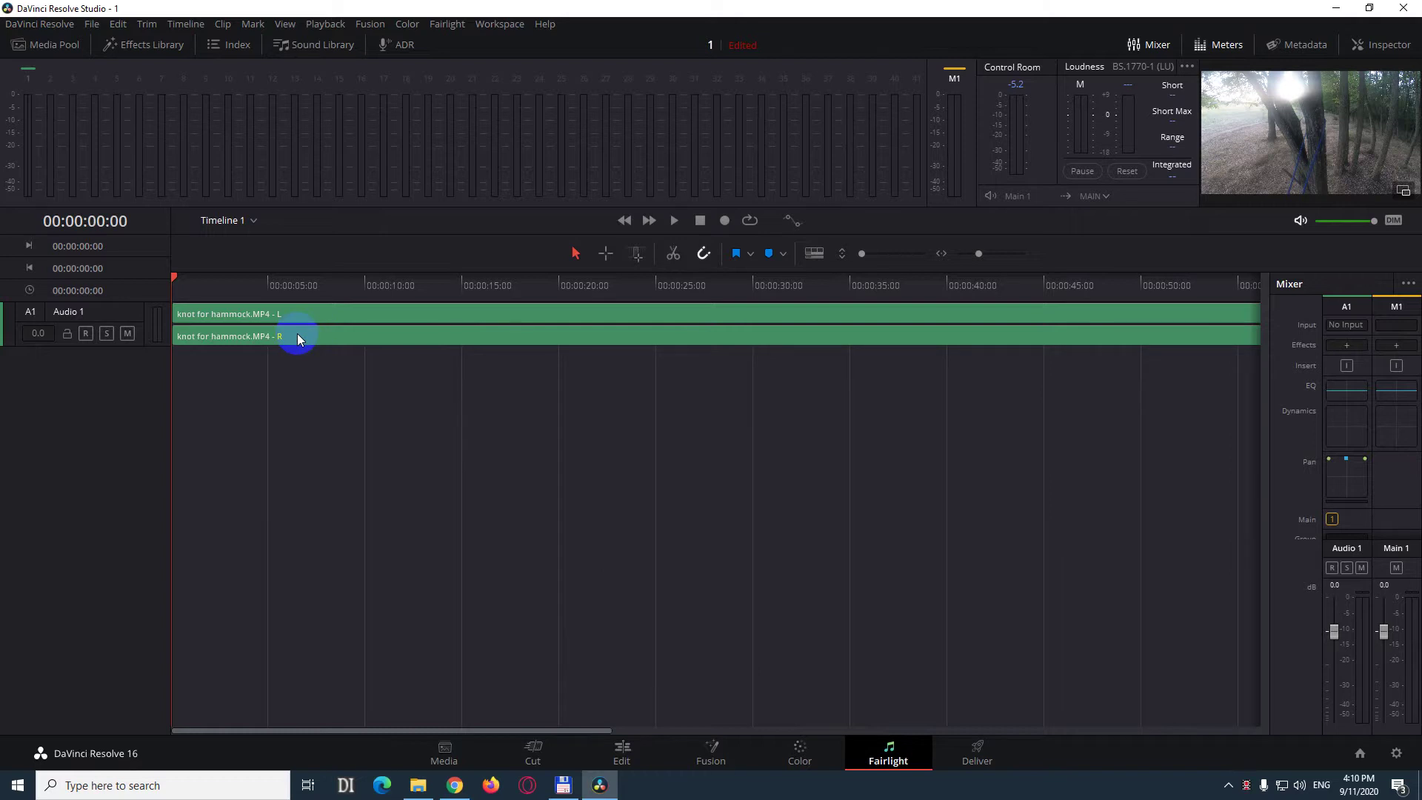
Step: Add a new mono audio track below Audio 1 in the timeline
right_click(75, 403)
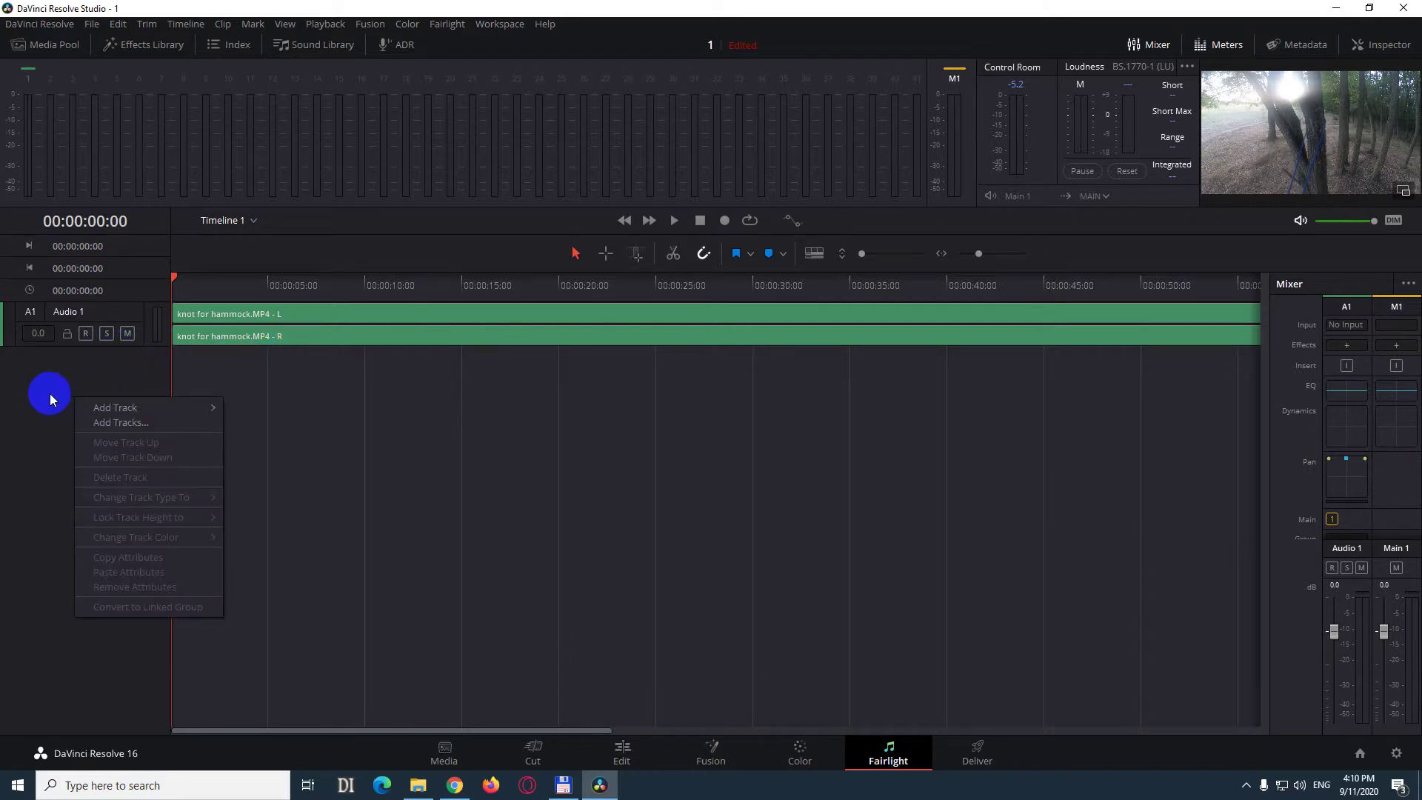
mouse_move(128, 410)
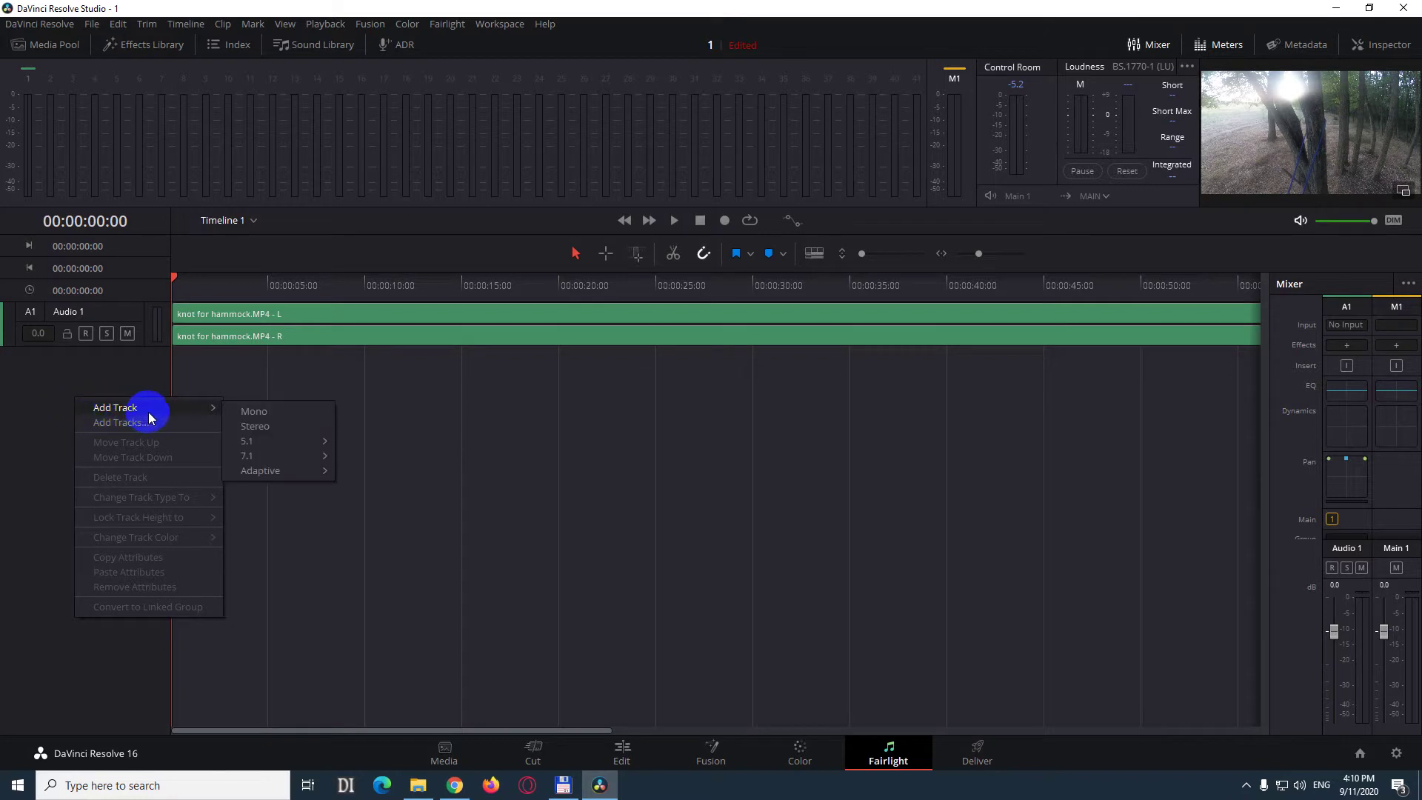
click(260, 412)
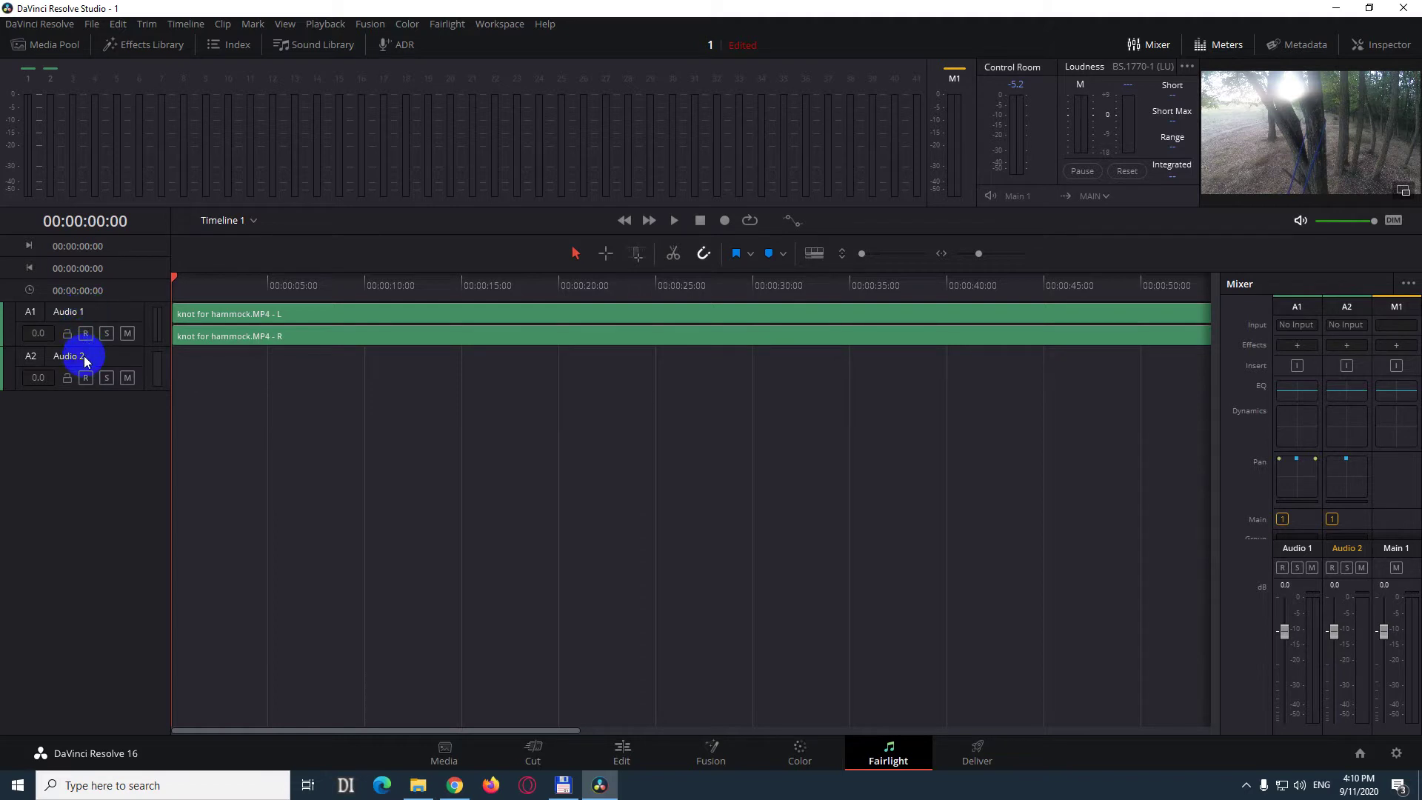
Step: Patch the audio input "1: Microphone (2- Superlux E205U)" to the Audio 2 track input
click(1350, 328)
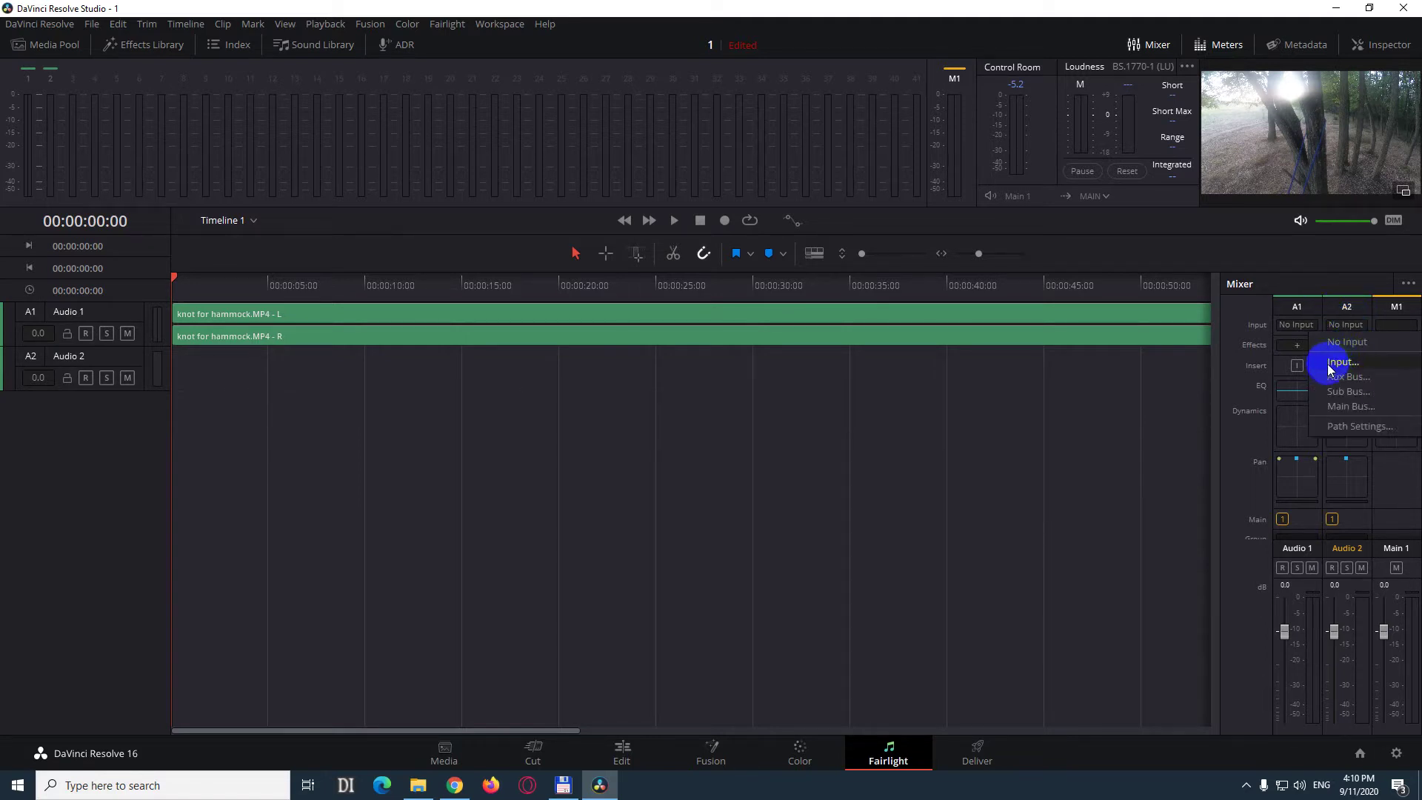
click(1354, 363)
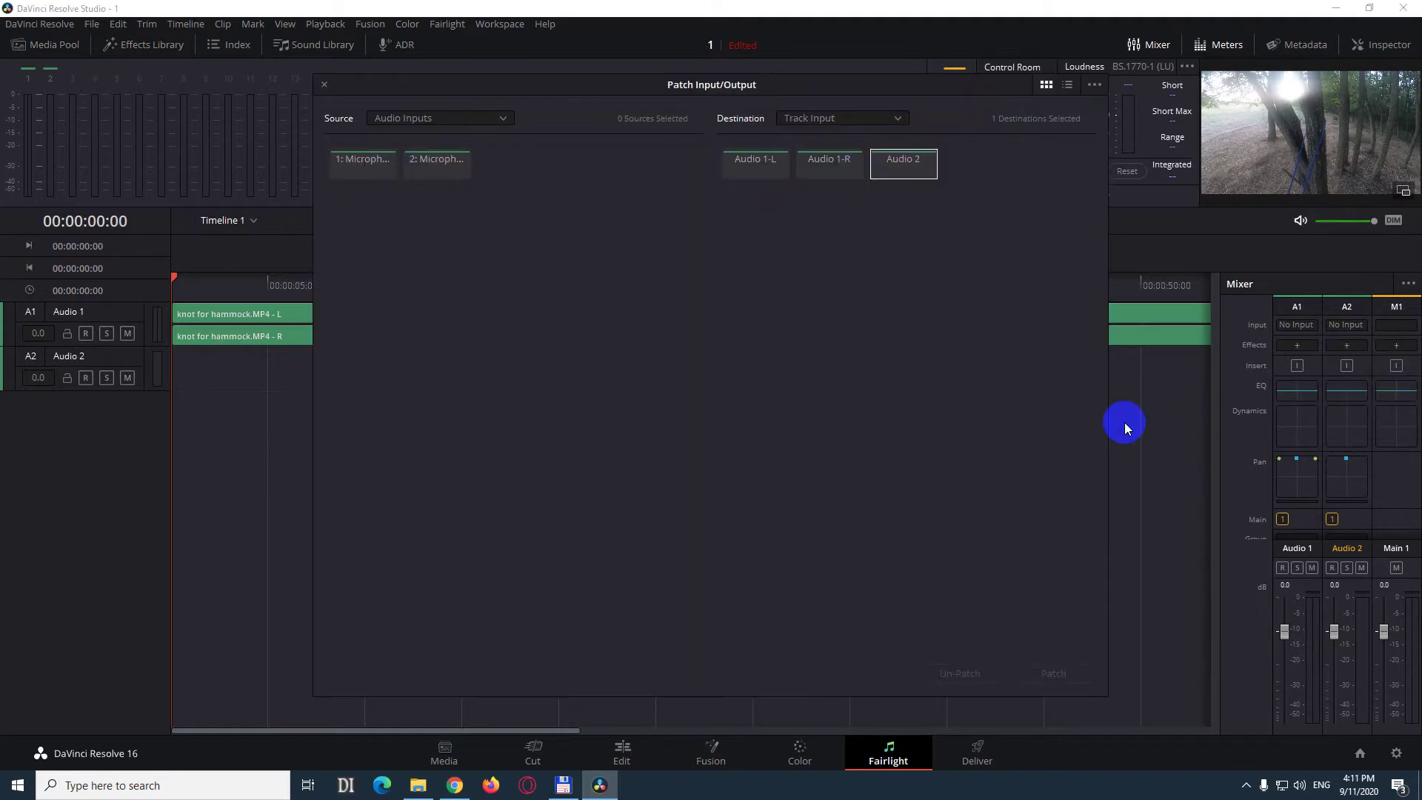
drag(585, 90, 613, 110)
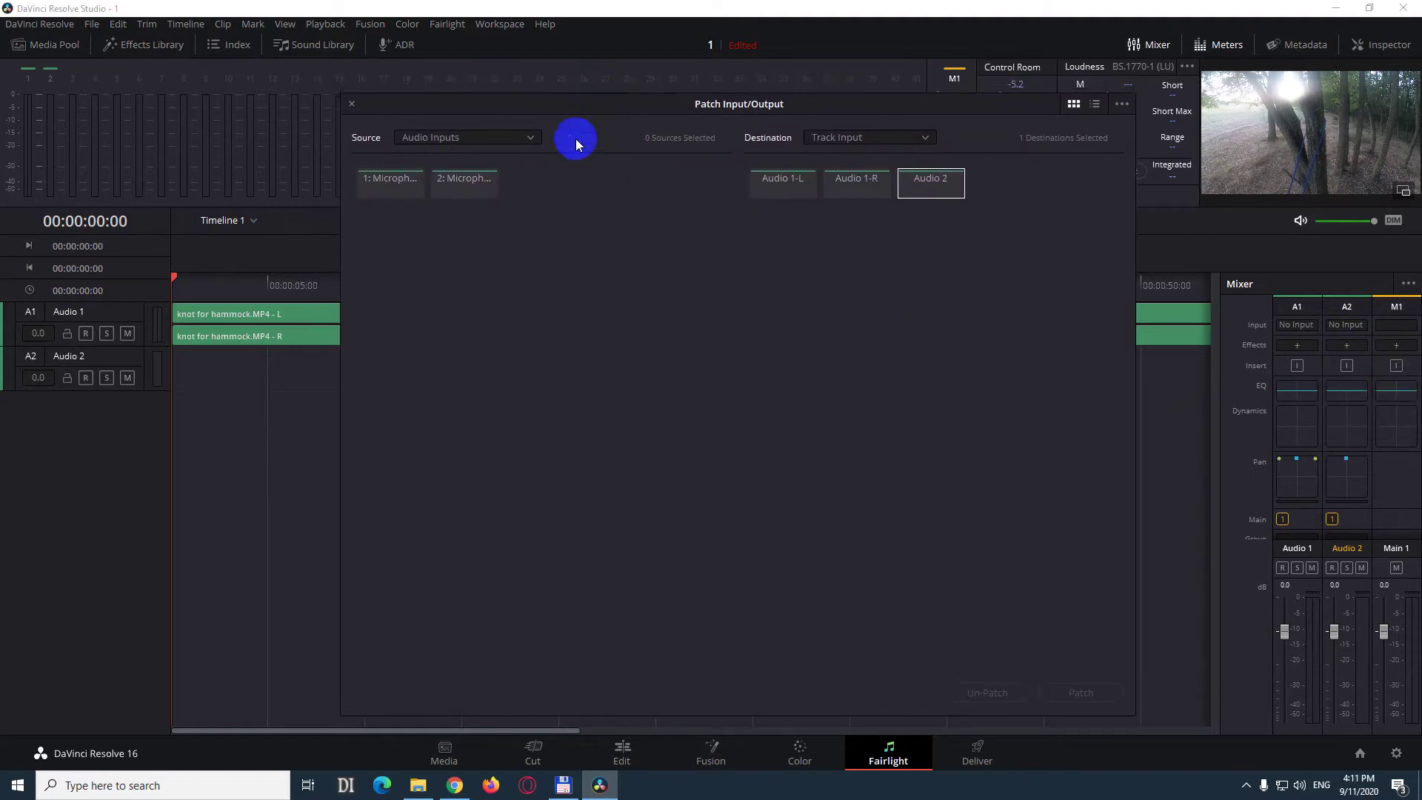
click(392, 191)
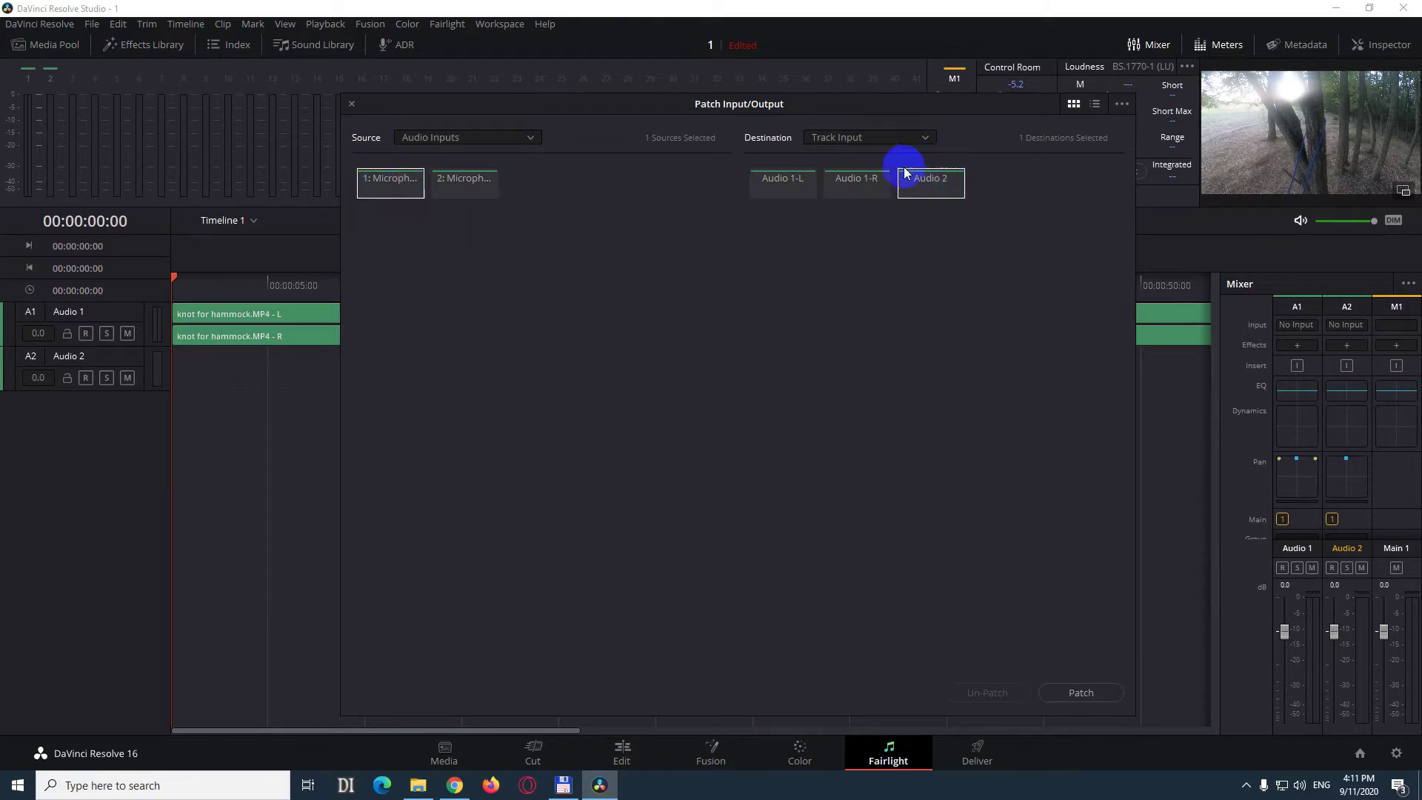
click(936, 191)
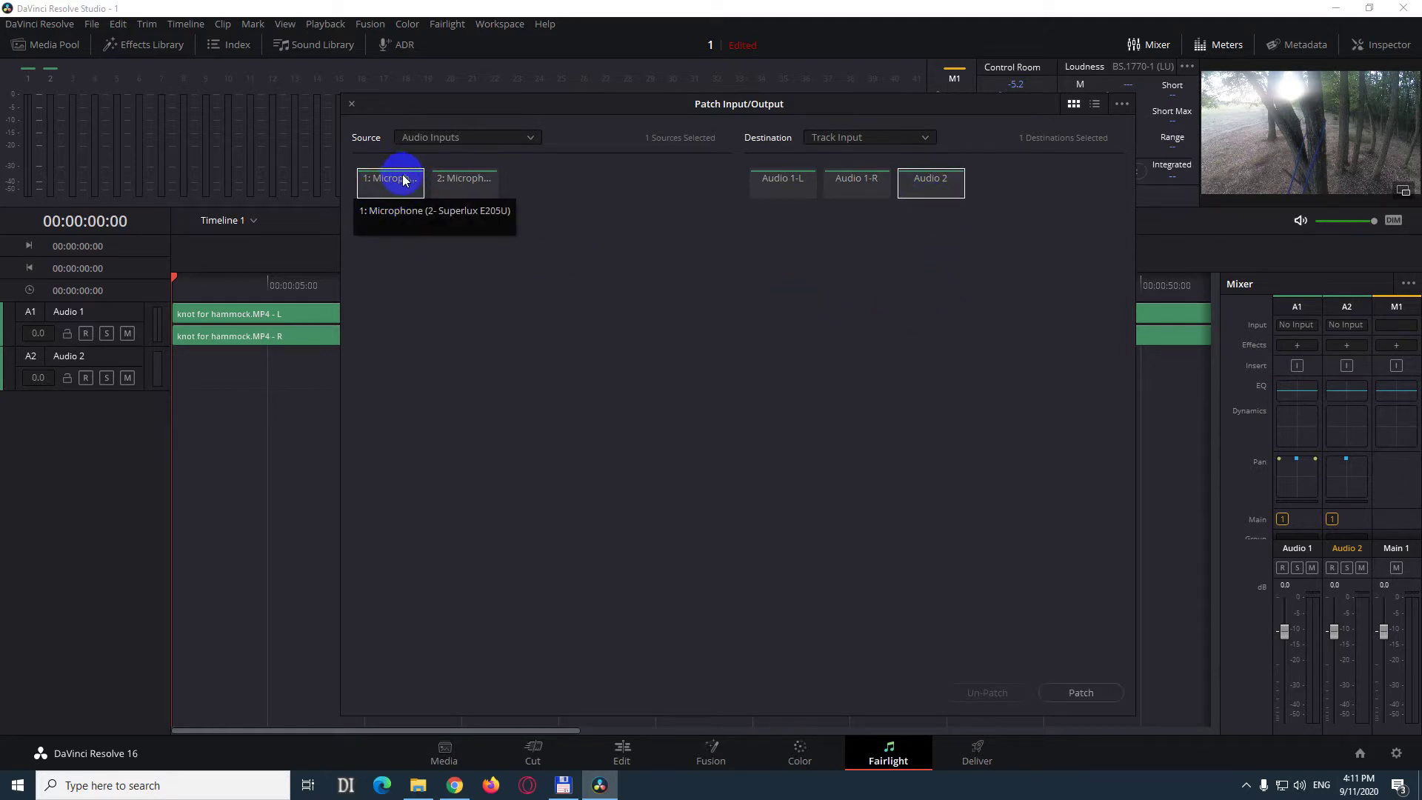
click(1082, 692)
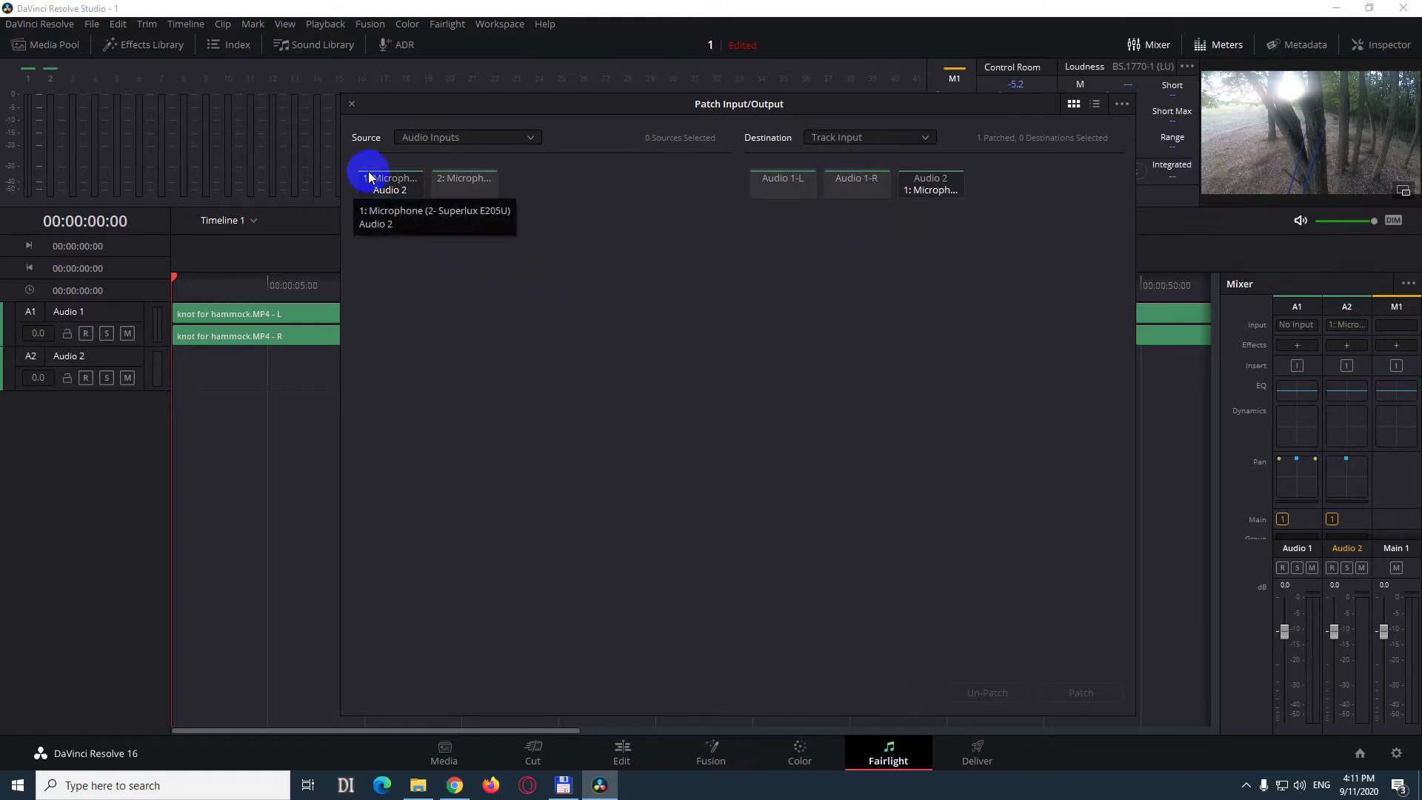
click(351, 100)
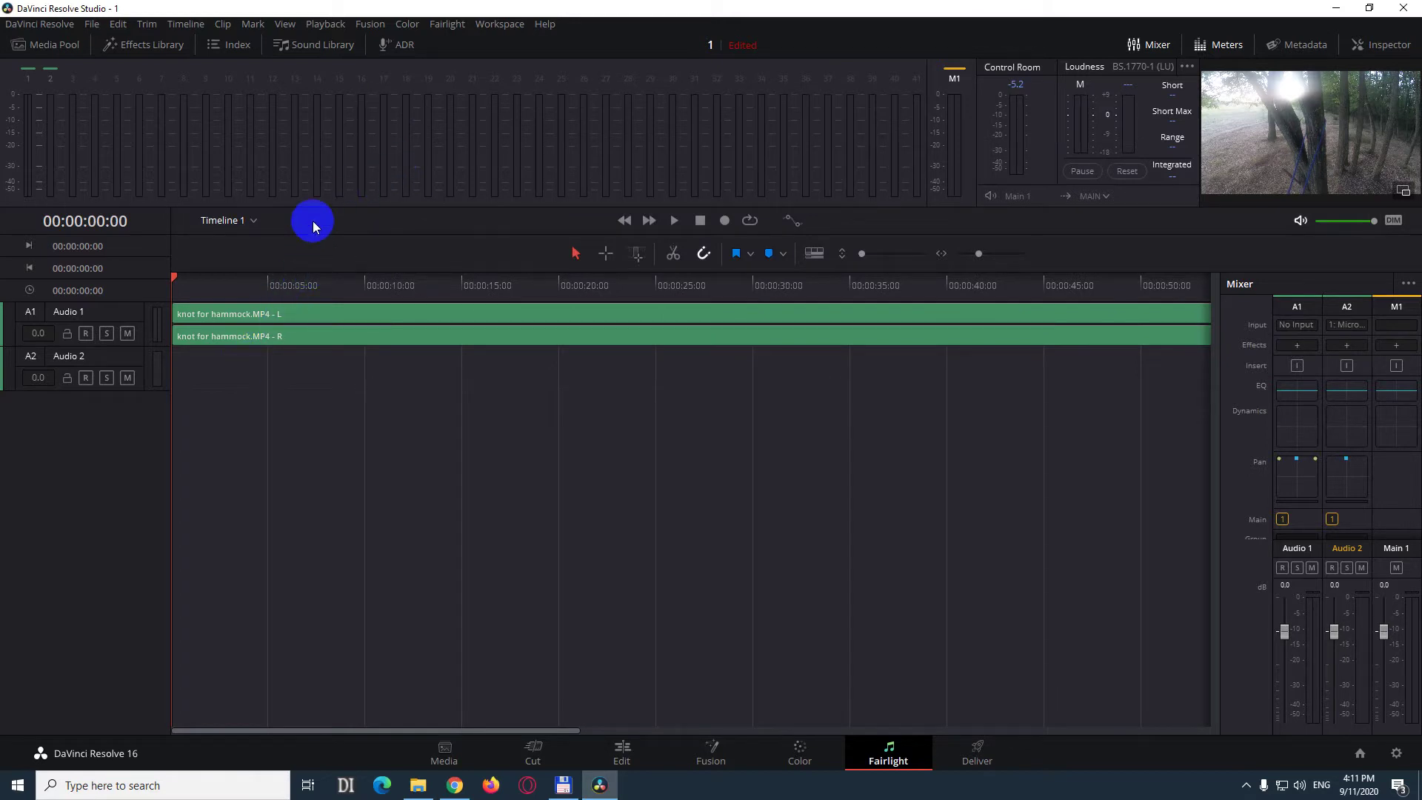
Step: Enlarge the video viewer above the timeline by resizing the area taller and wider
drag(313, 232, 276, 502)
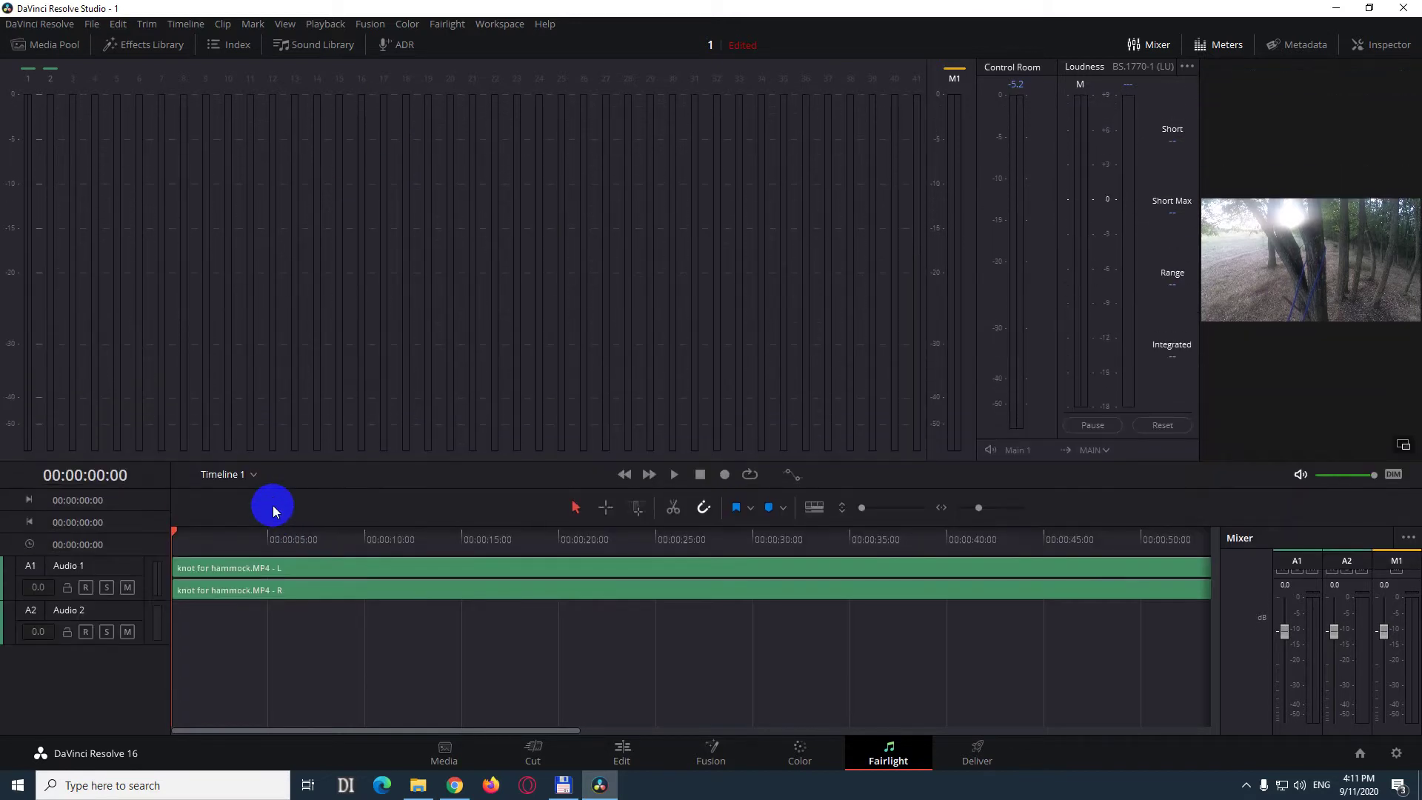
drag(1193, 370, 533, 335)
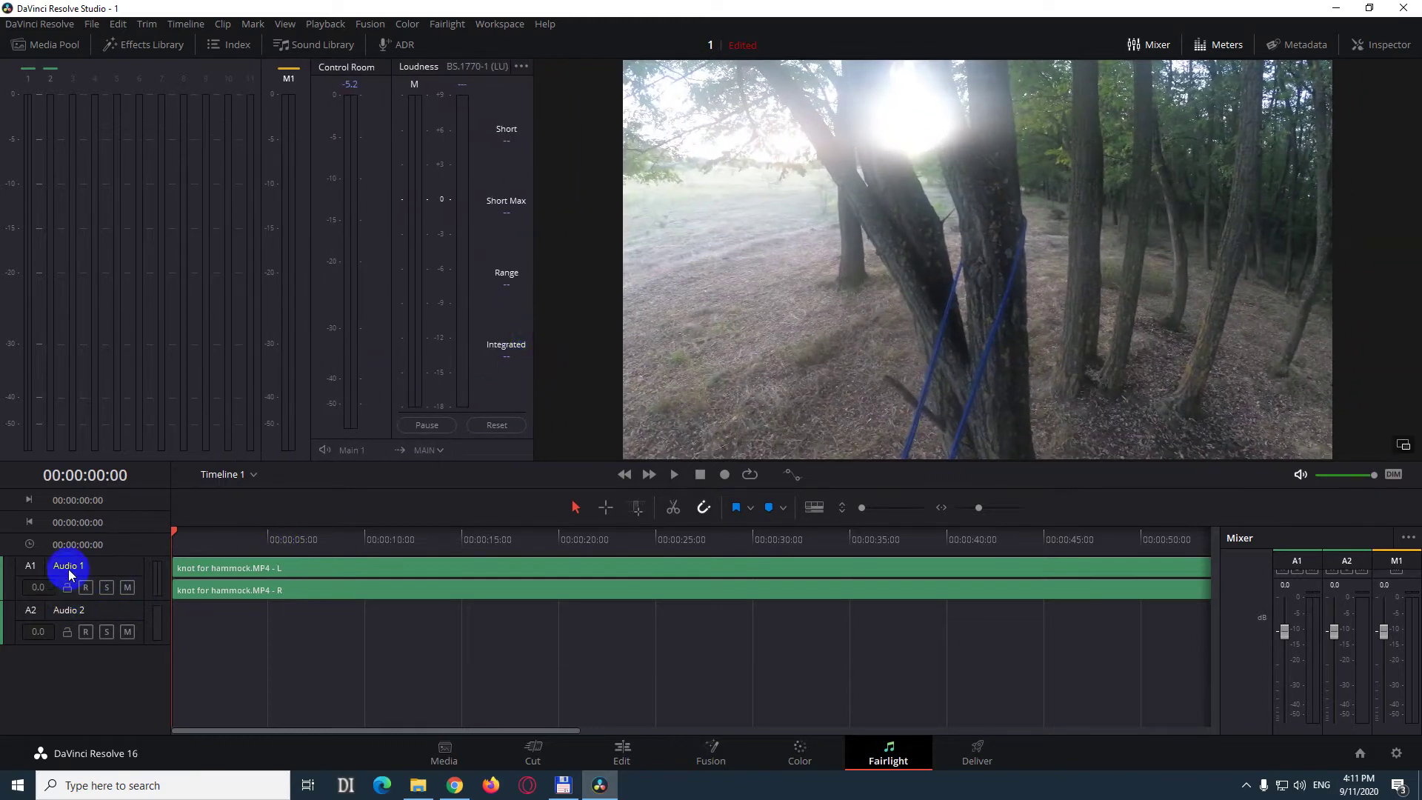
Step: Arm and mute Audio 2, record a first voiceover take of about 8 seconds from the timeline start, and disarm the track
click(86, 632)
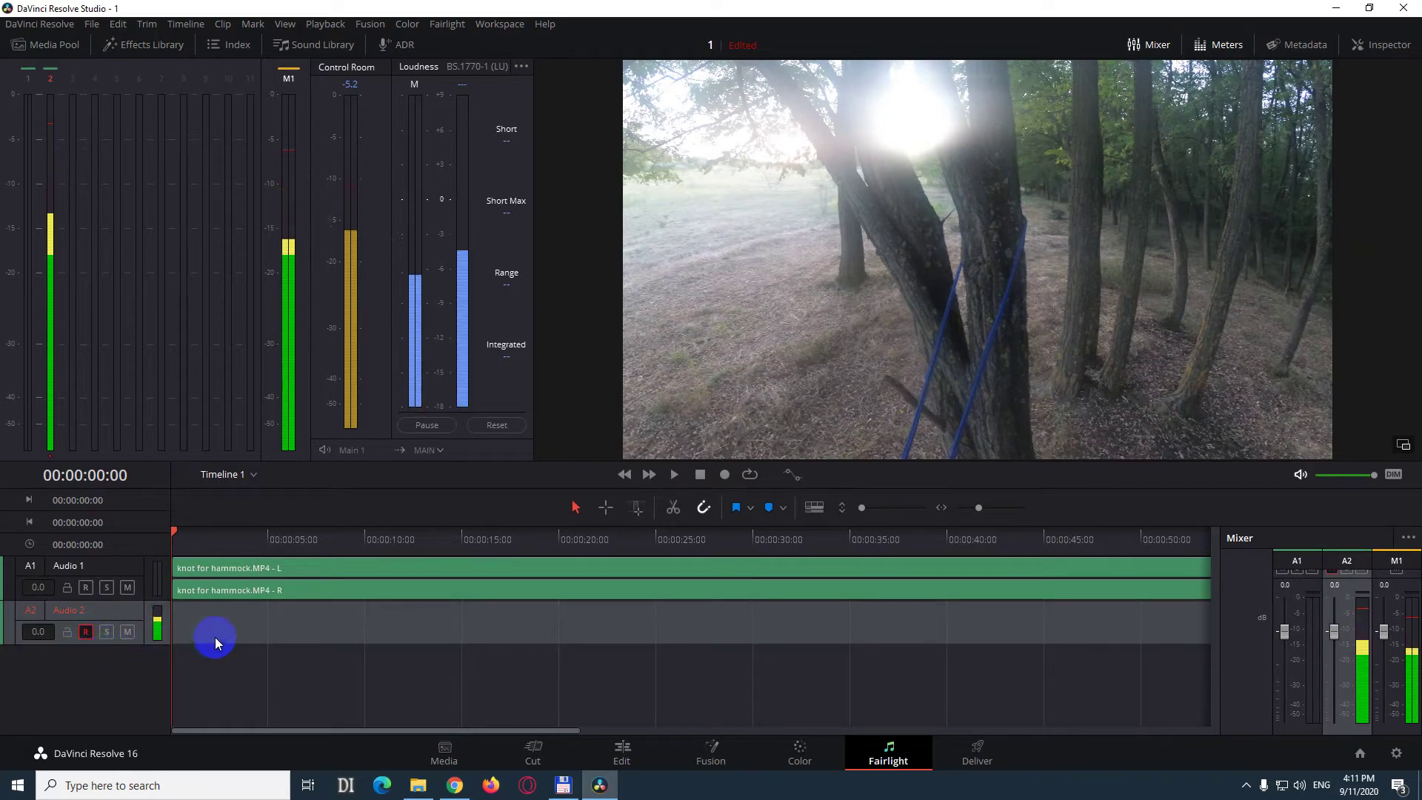
click(127, 632)
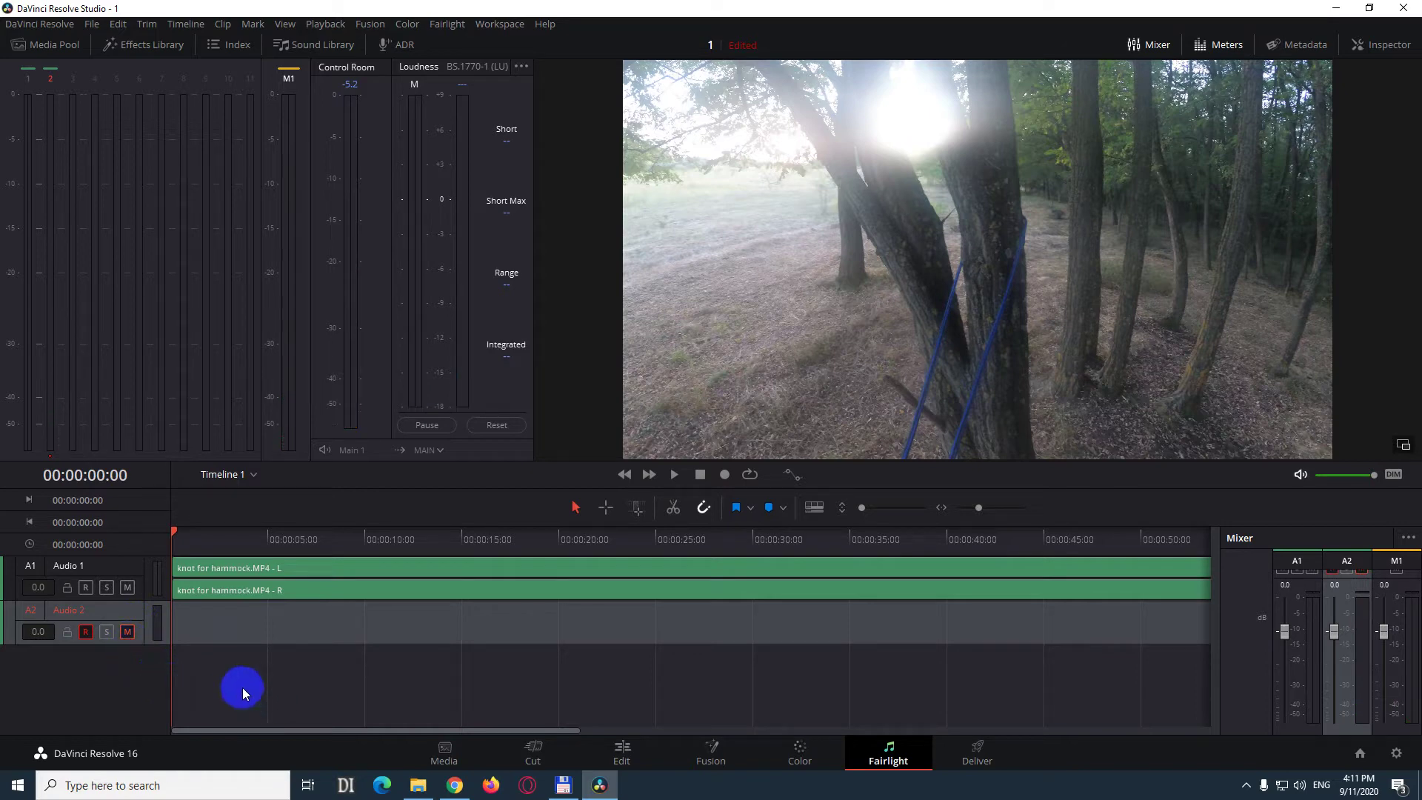
click(724, 479)
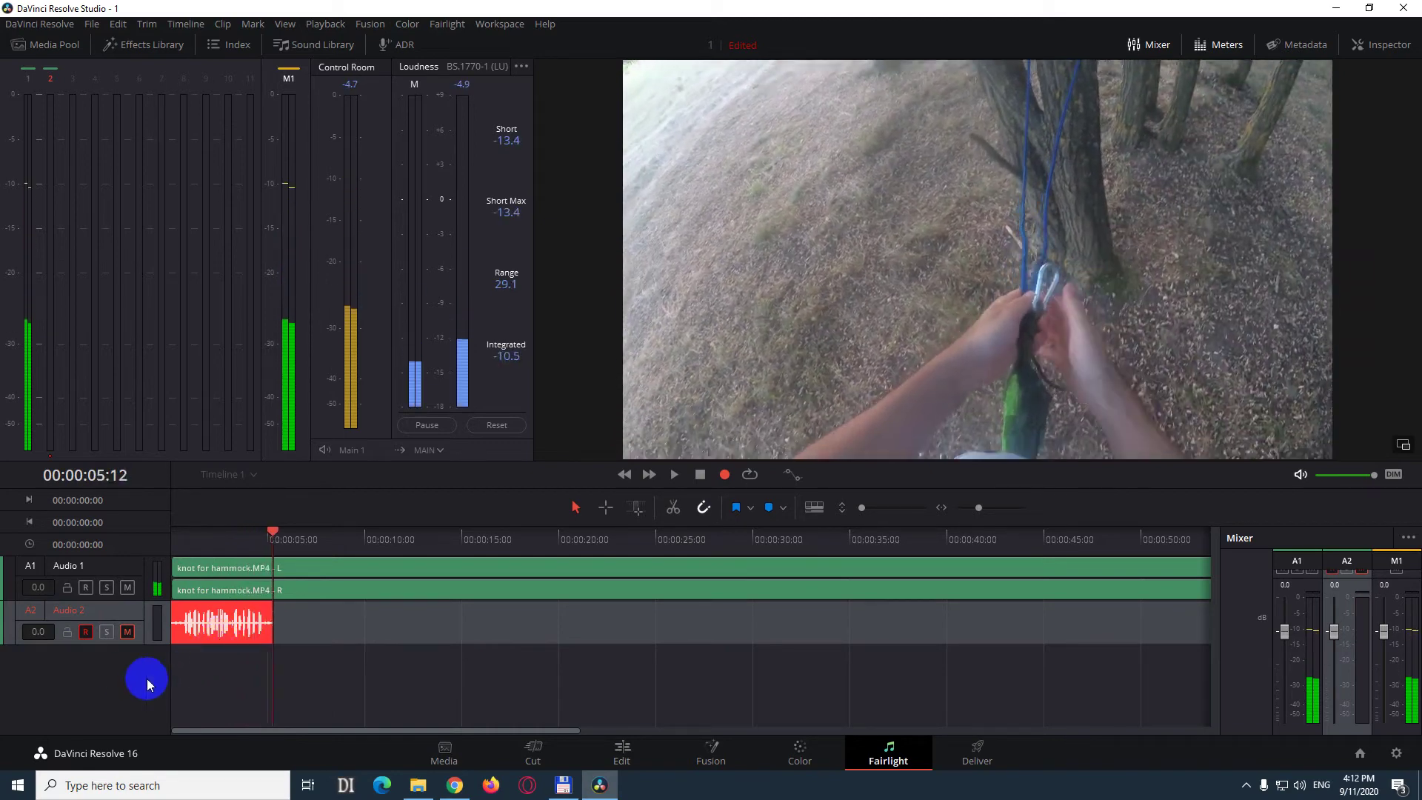
click(86, 637)
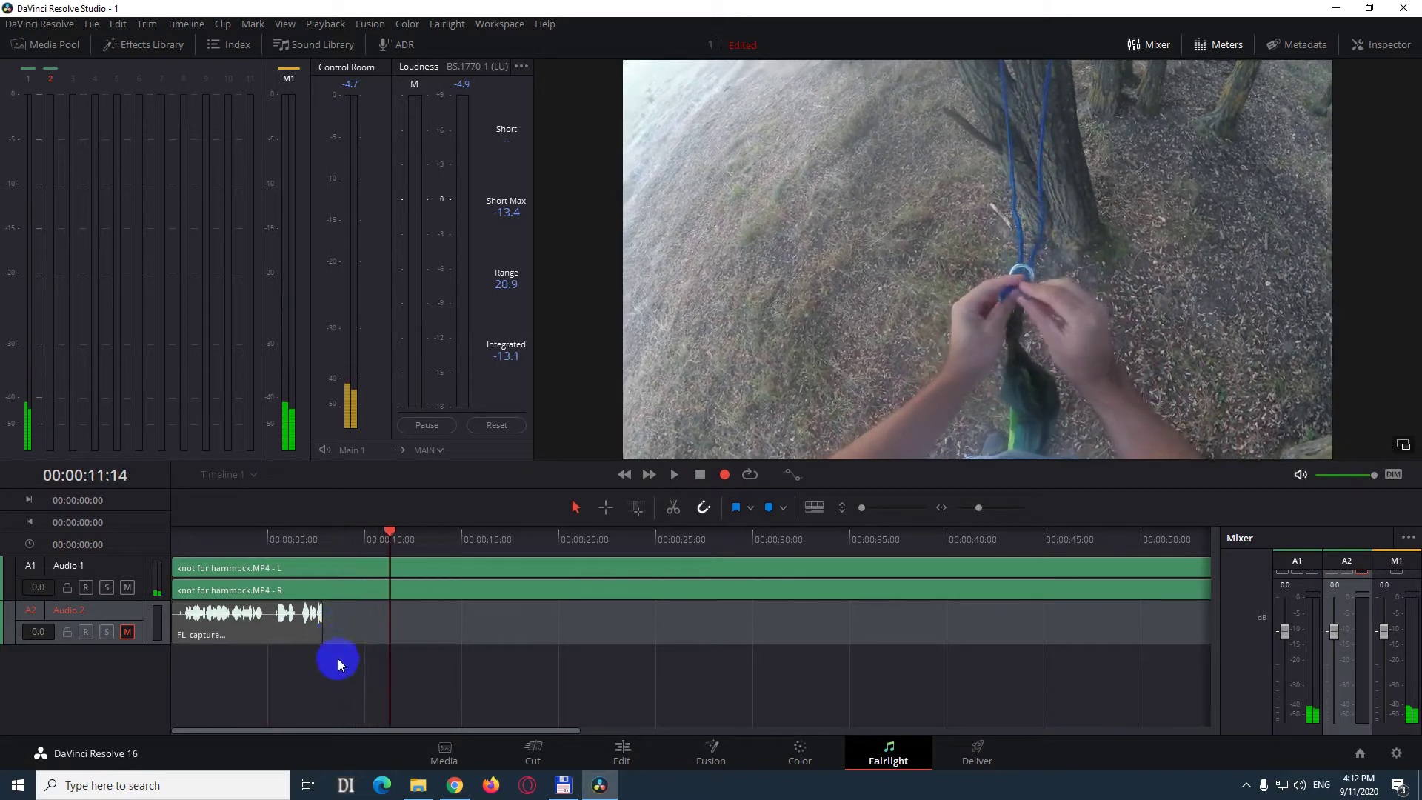
Step: Re-arm Audio 2 to record a second take, toggling its solo and mute on and off meanwhile, and stop at 00:00:37:24
click(85, 632)
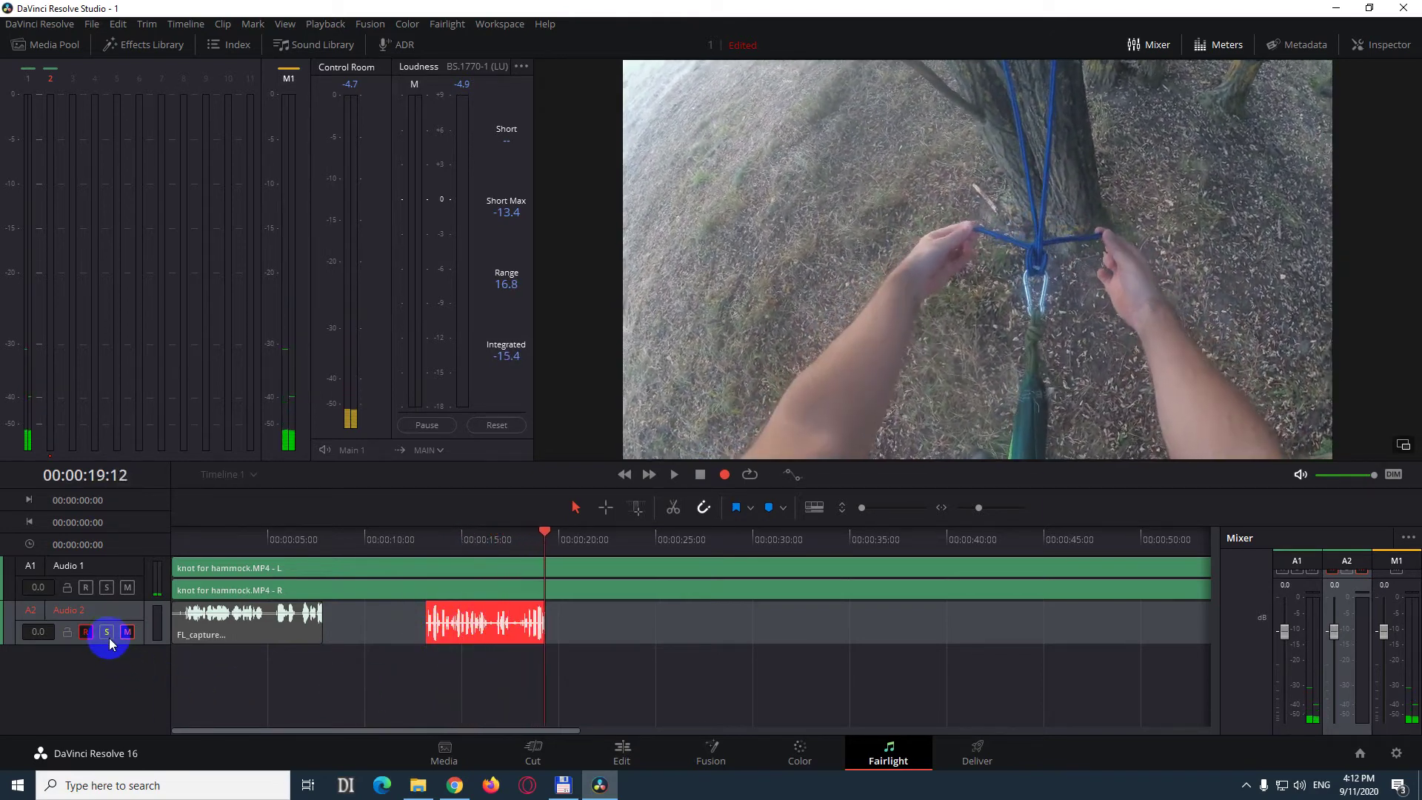
click(107, 632)
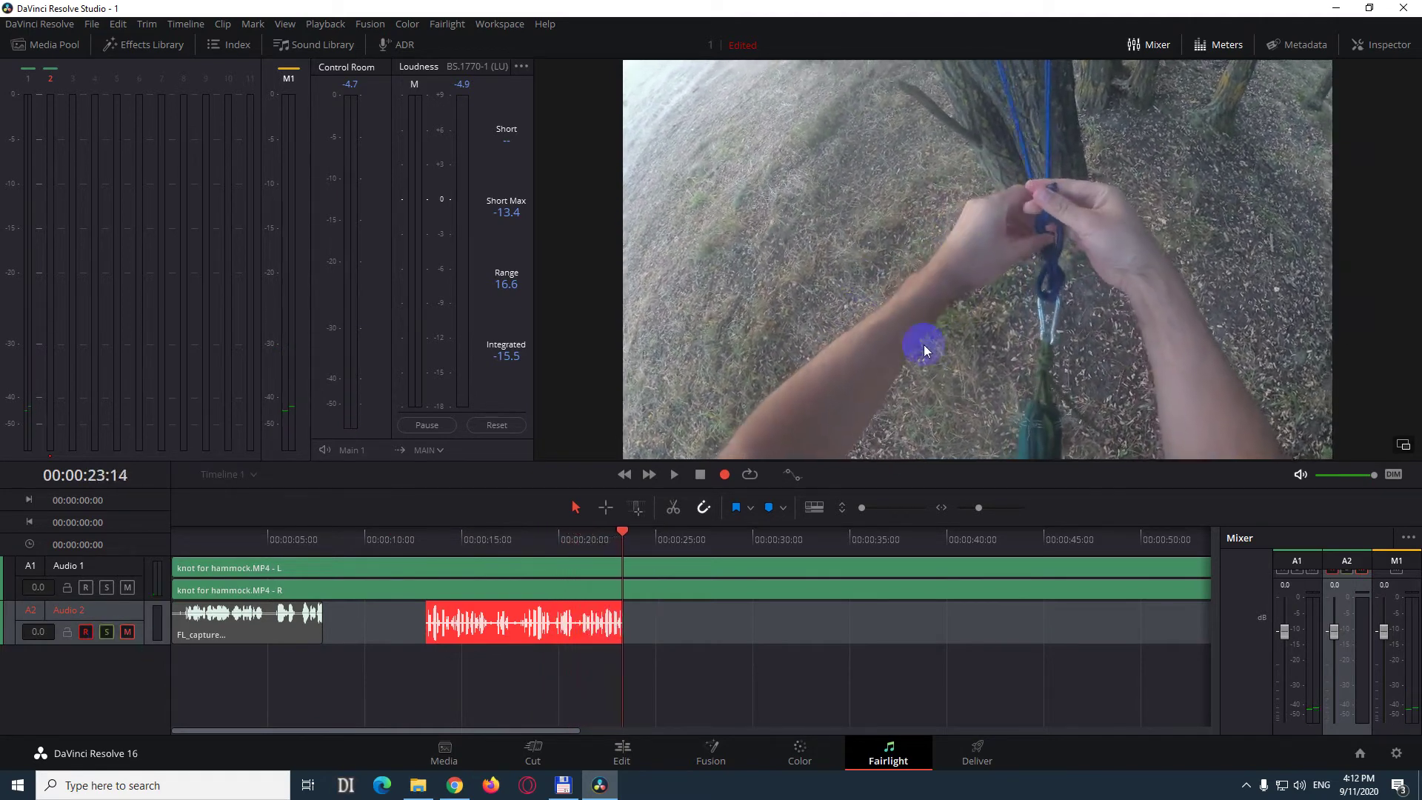
click(106, 631)
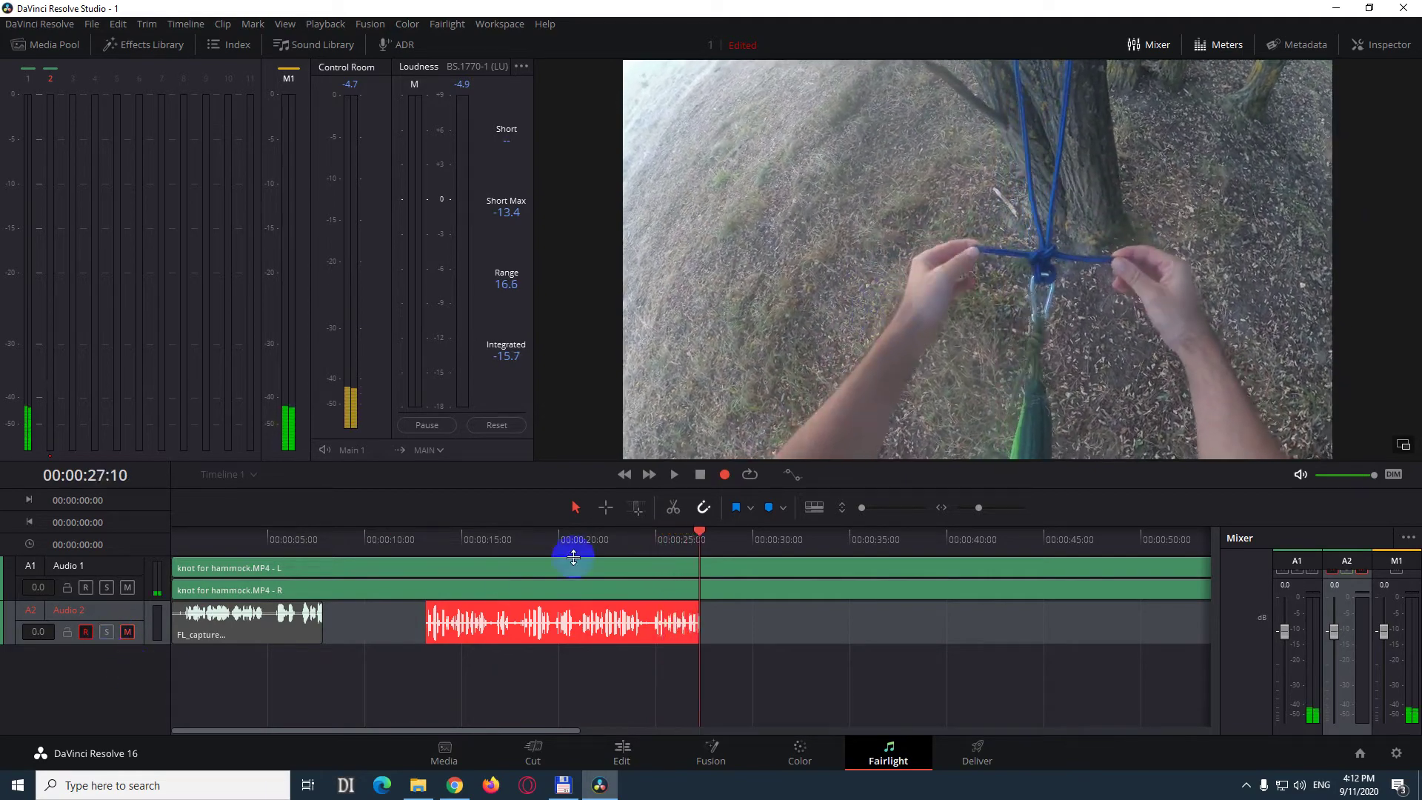
click(128, 631)
click(128, 632)
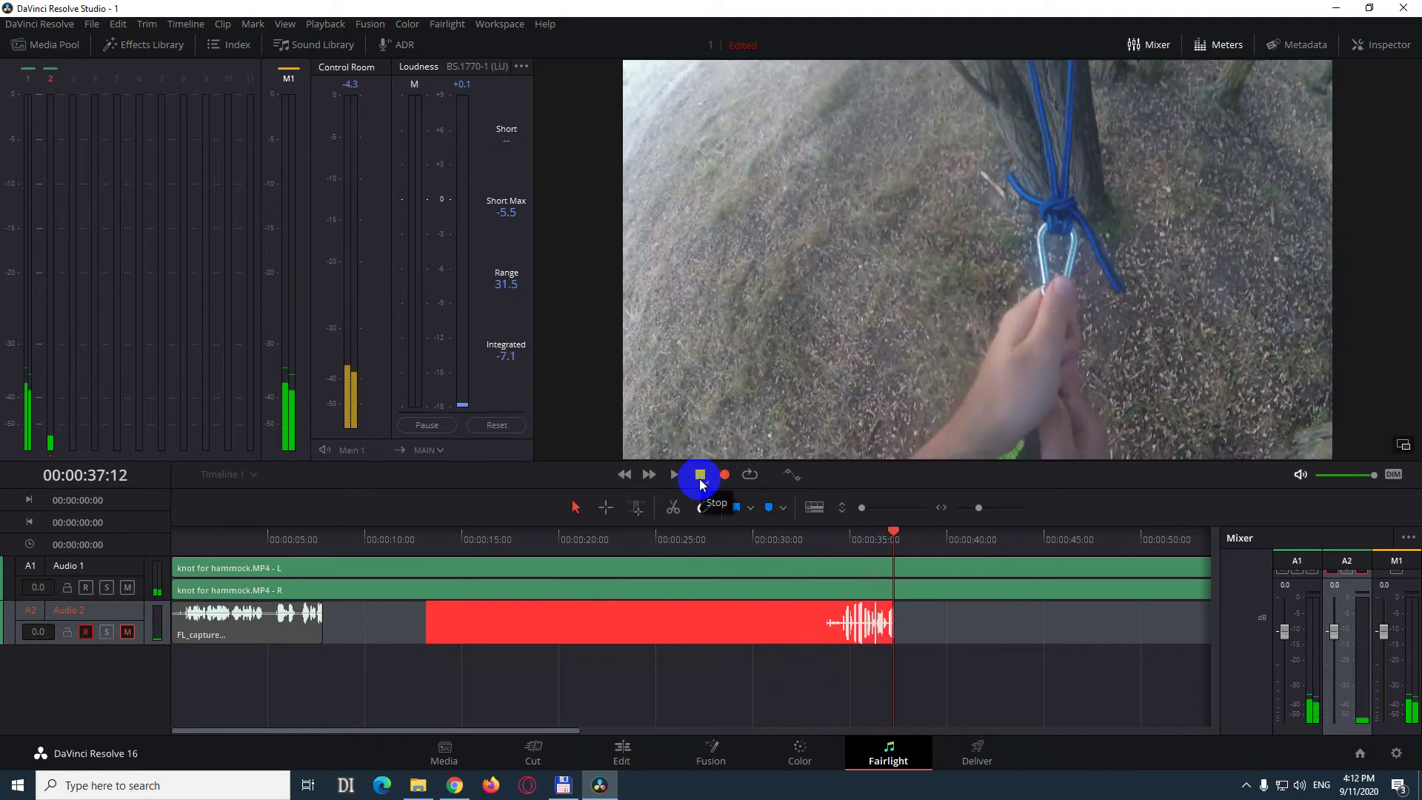
click(702, 483)
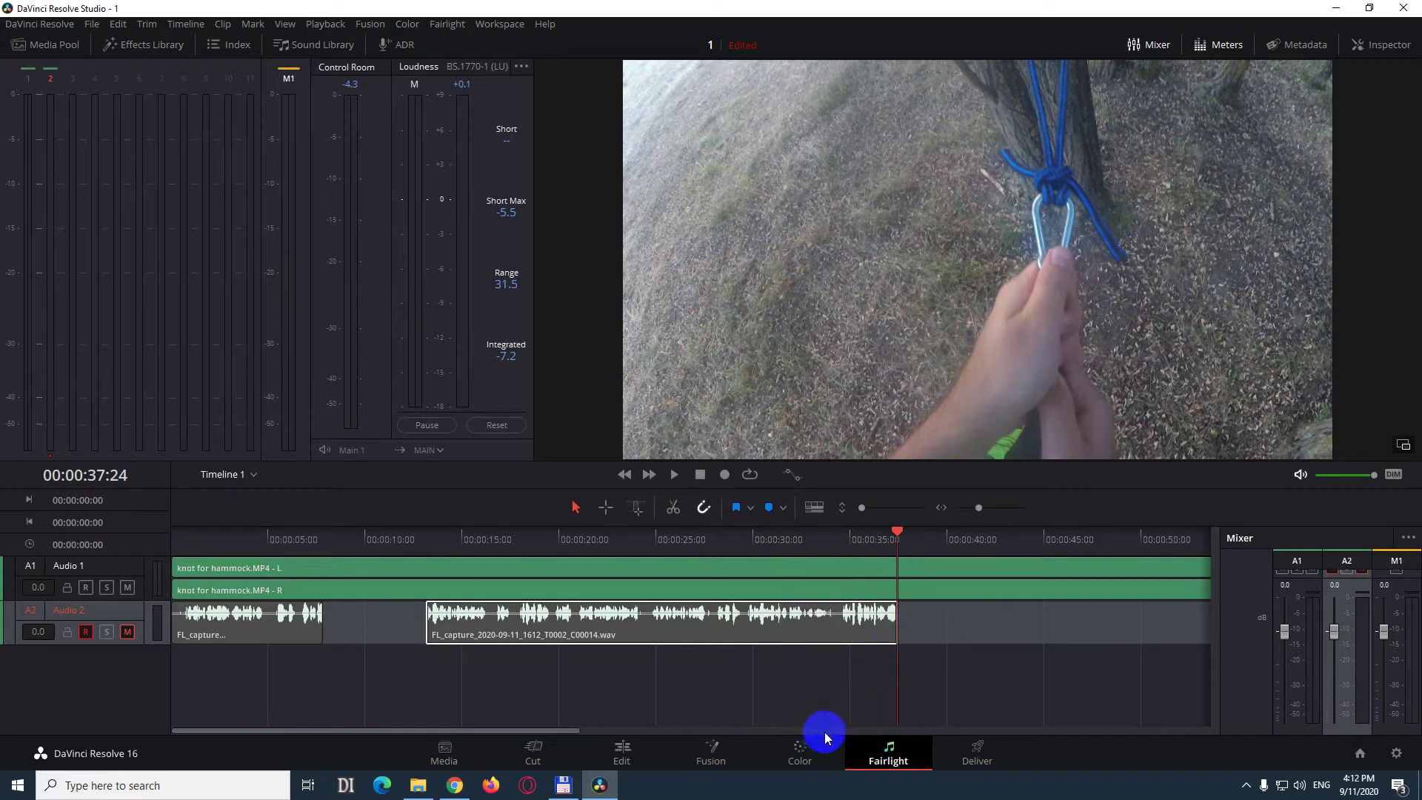
Step: Switch to the Edit page and unmute the Audio 2 track with the recorded voiceover clips
click(629, 755)
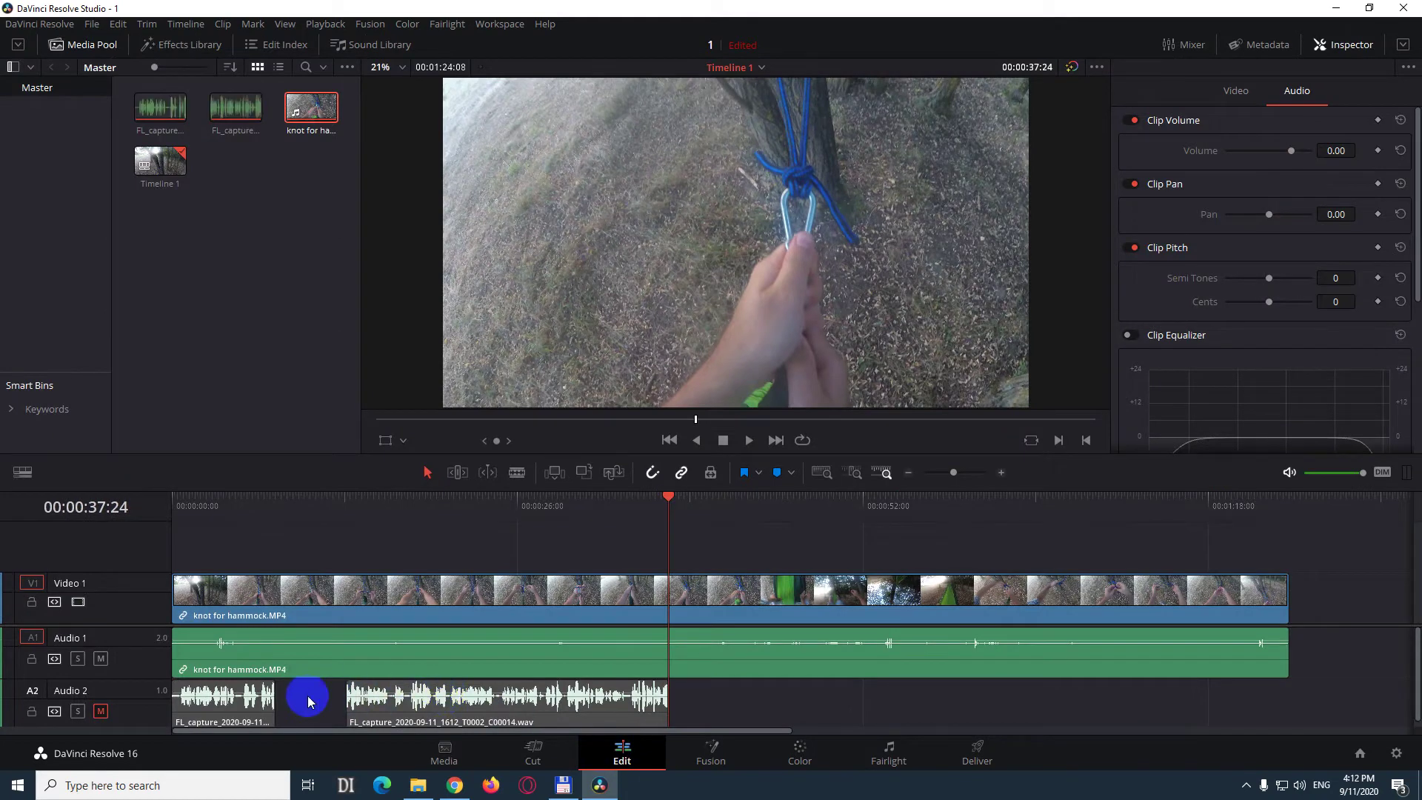
click(249, 702)
click(417, 700)
click(191, 700)
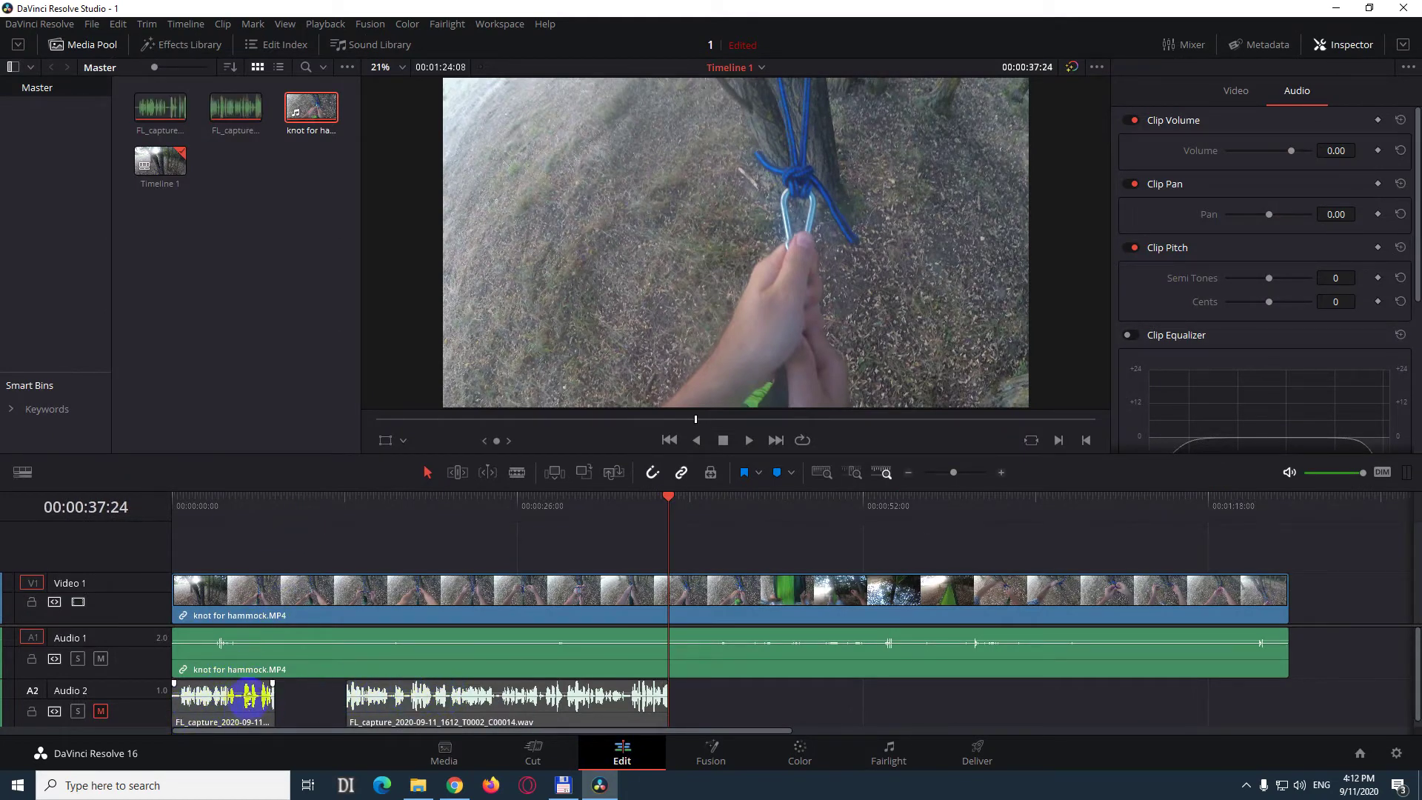
click(102, 711)
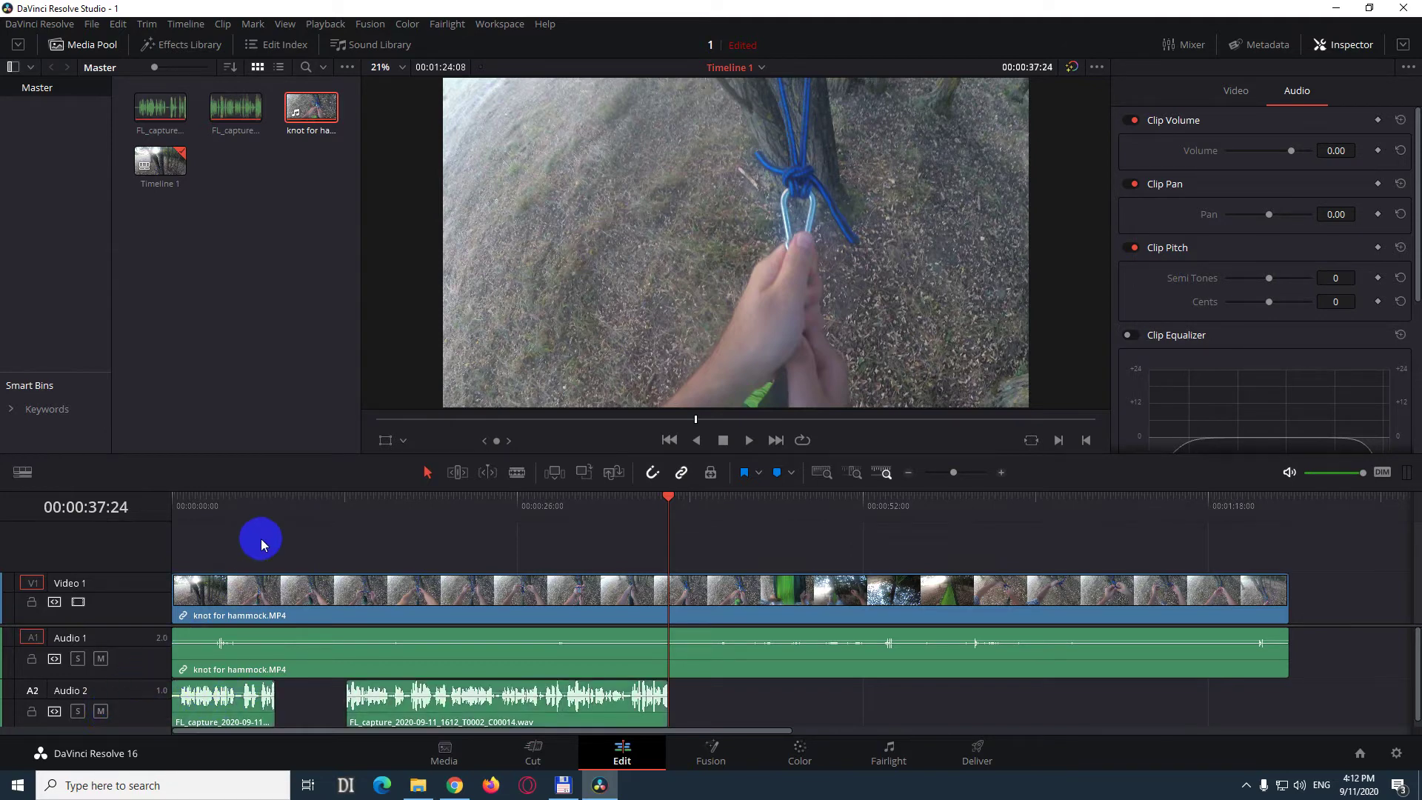
Step: Play the timeline from about 5 seconds to listen to the recorded voiceover, and stop at 00:00:16:23
drag(263, 501, 247, 505)
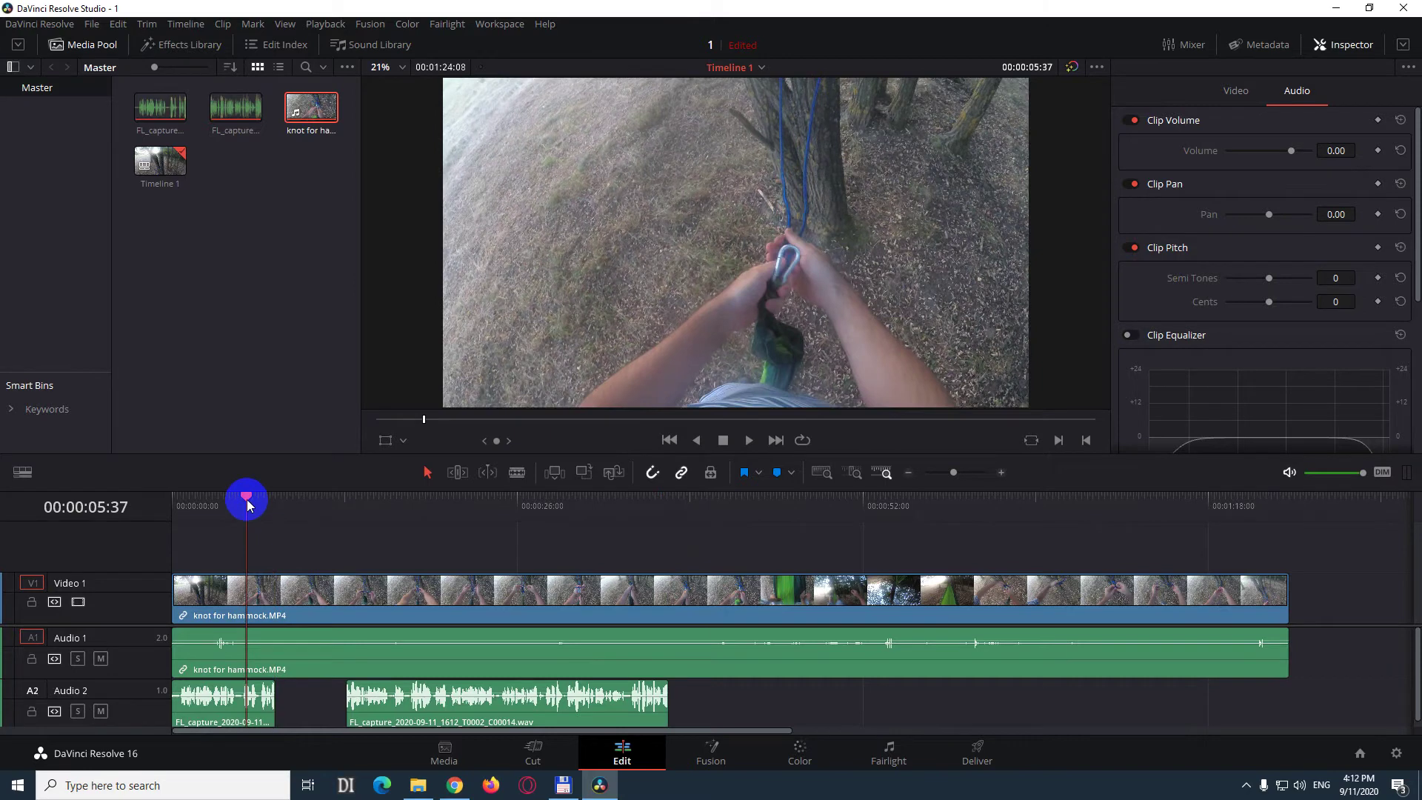
click(749, 440)
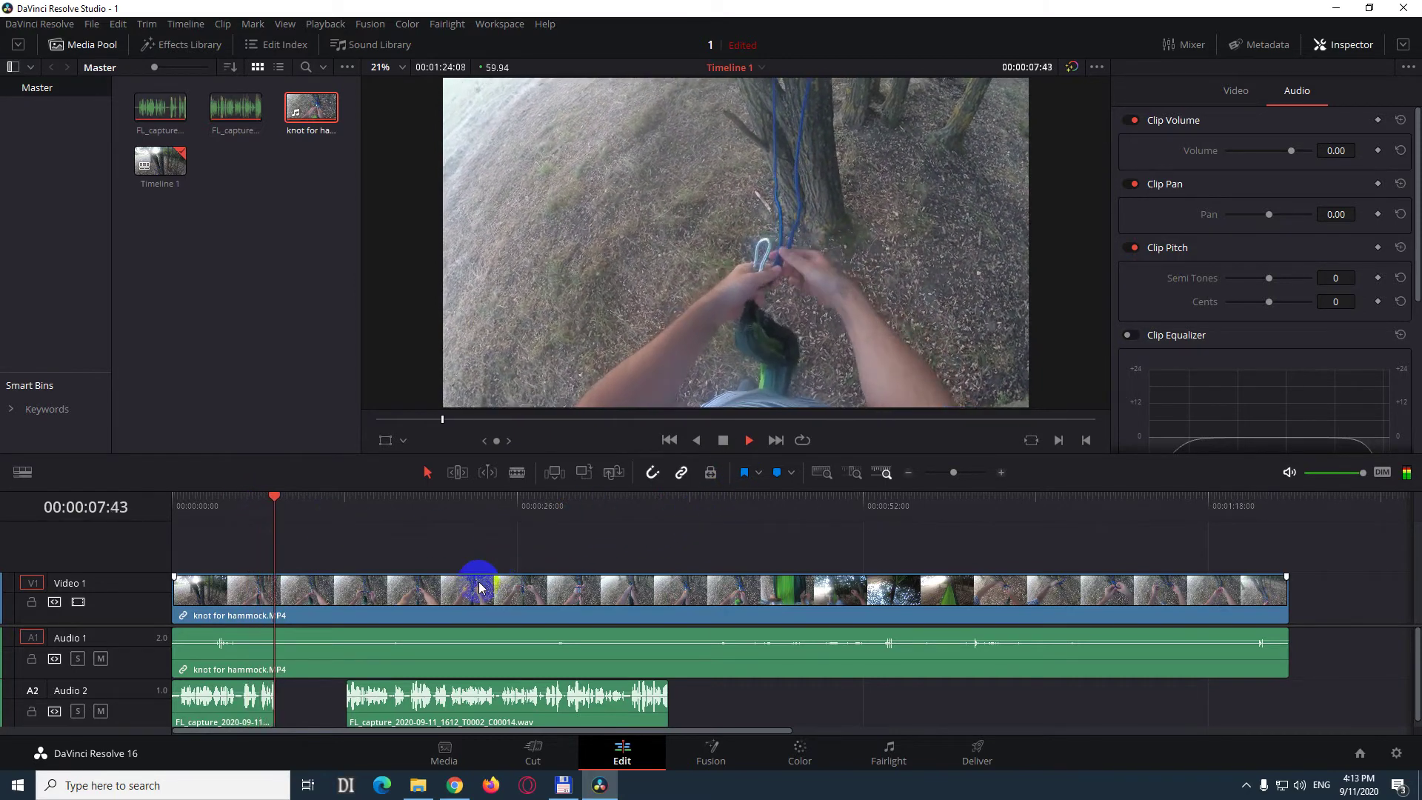
click(716, 445)
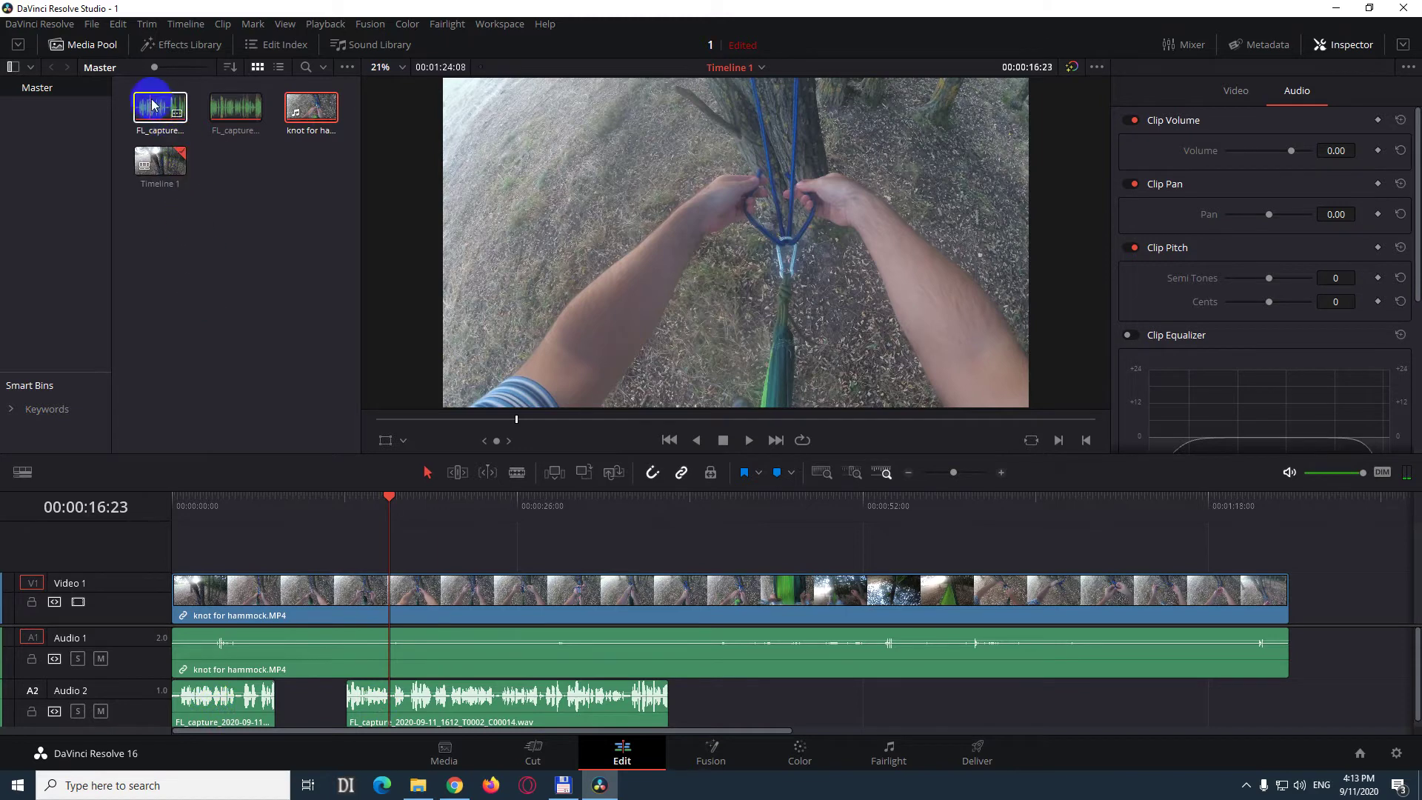
Step: Remove both FL_capture recordings from the Media Pool
click(155, 134)
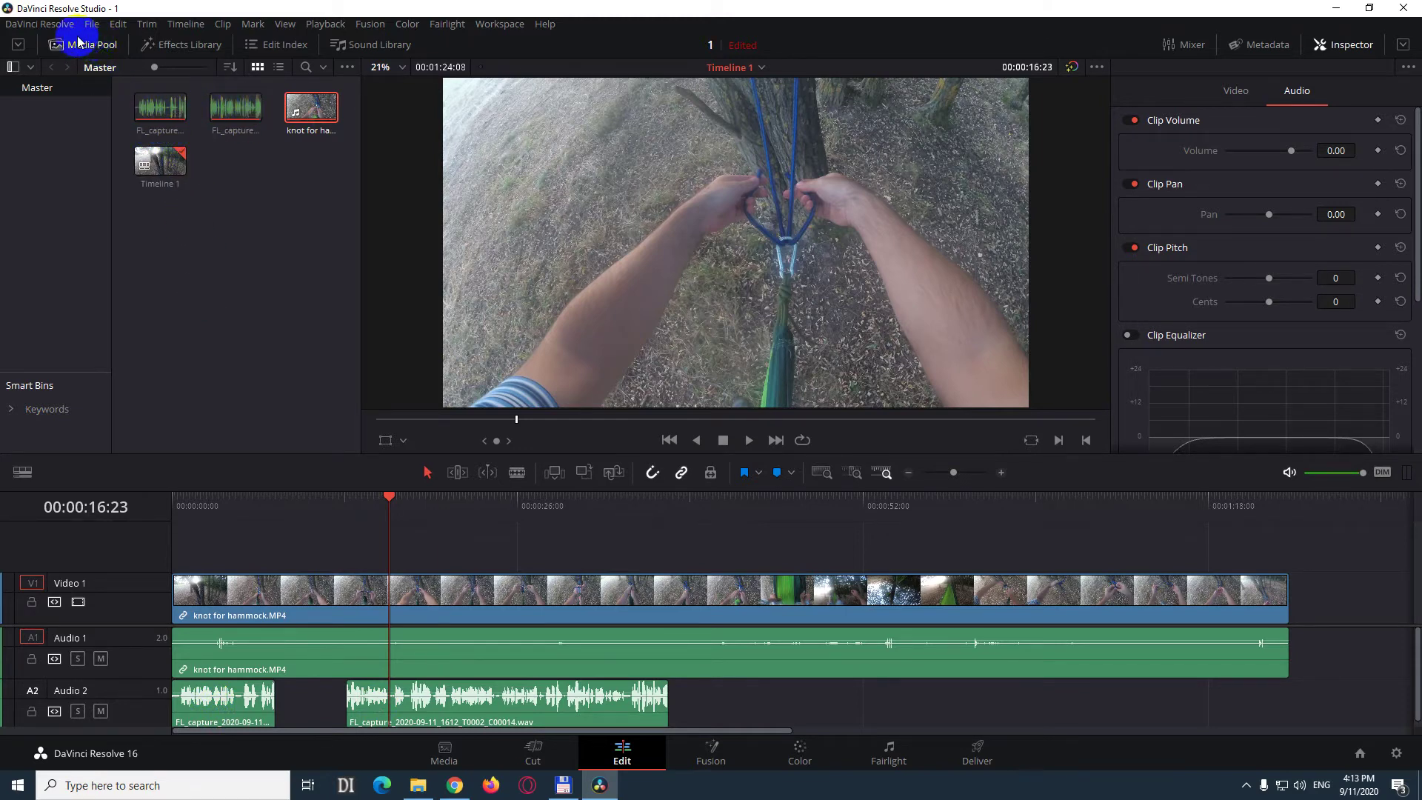
click(156, 111)
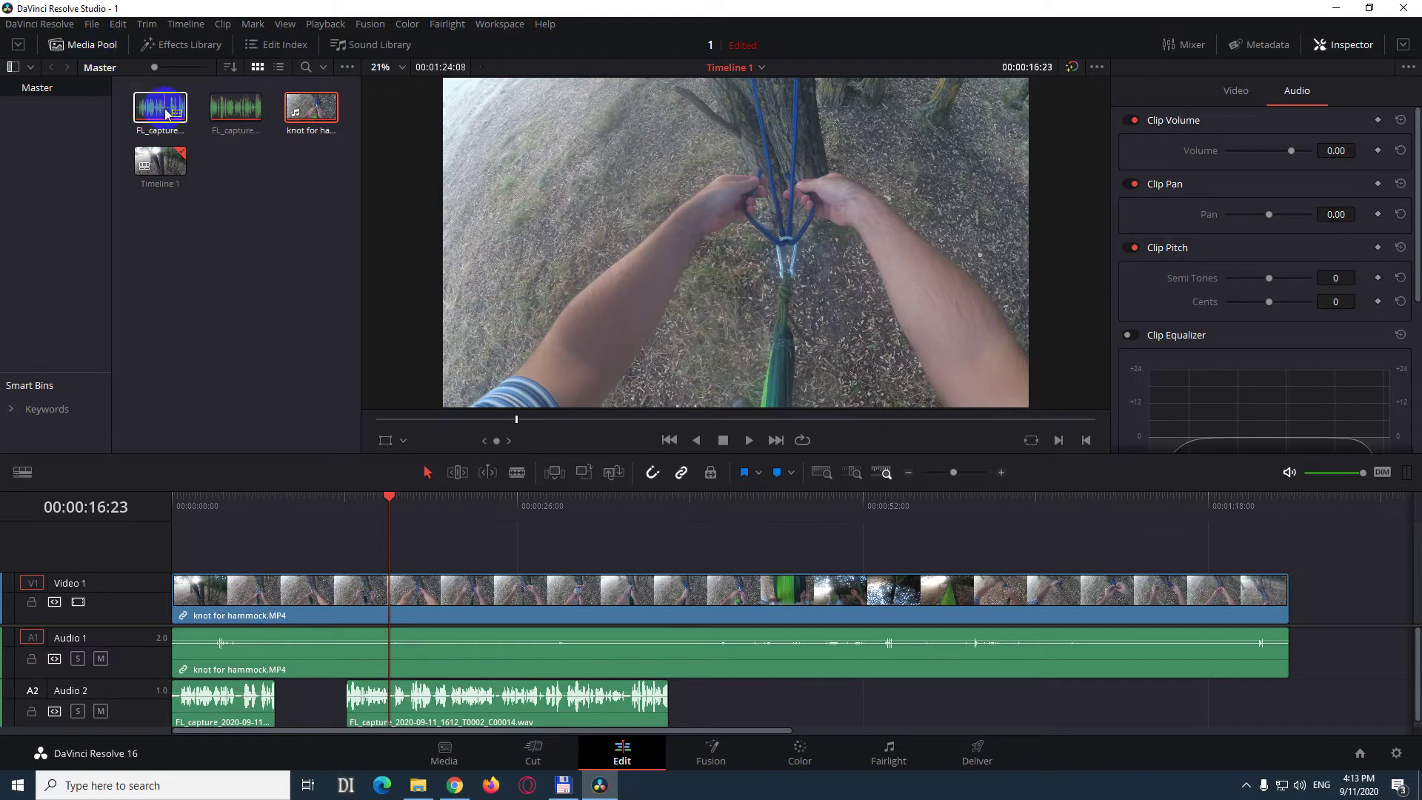
ctrl+click(237, 120)
drag(237, 120, 242, 152)
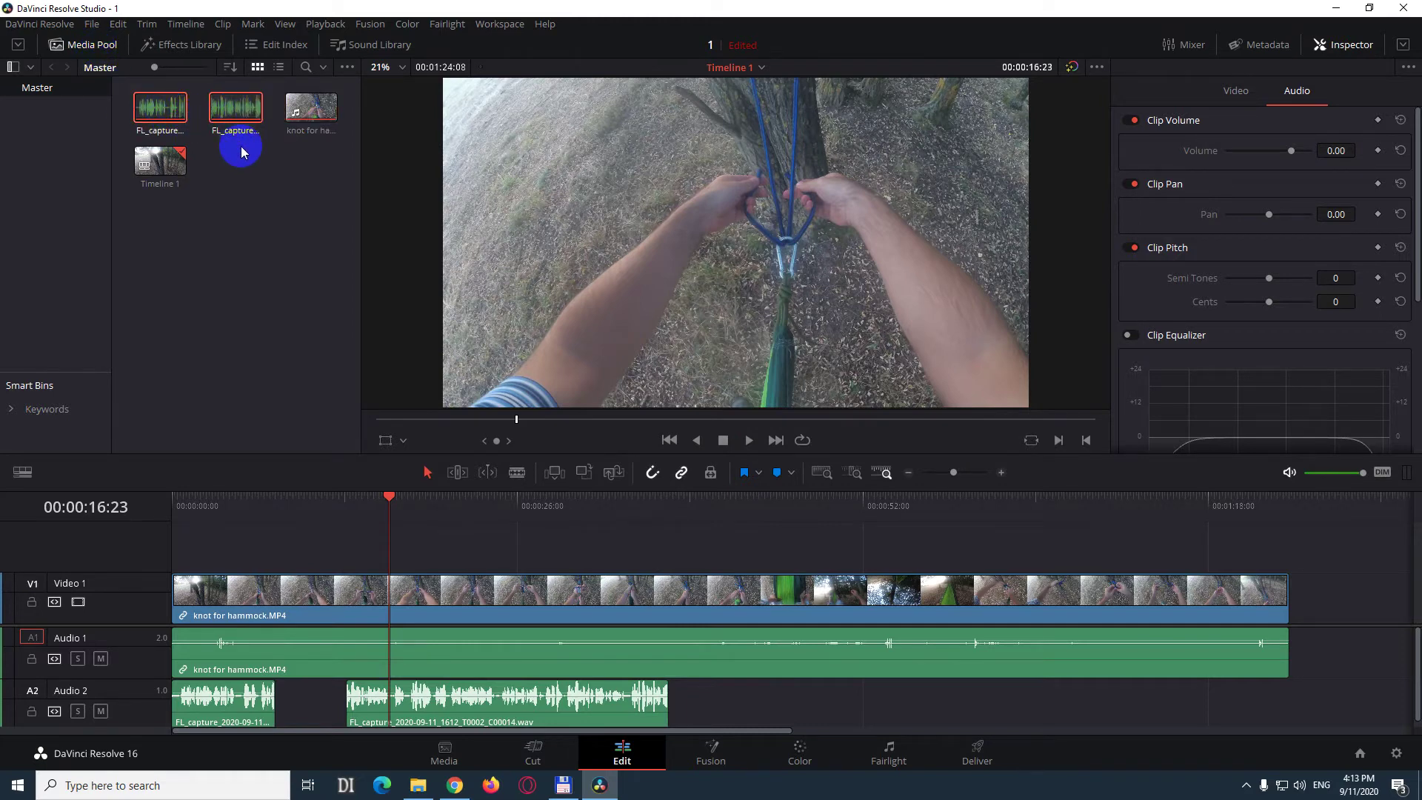
key(Delete)
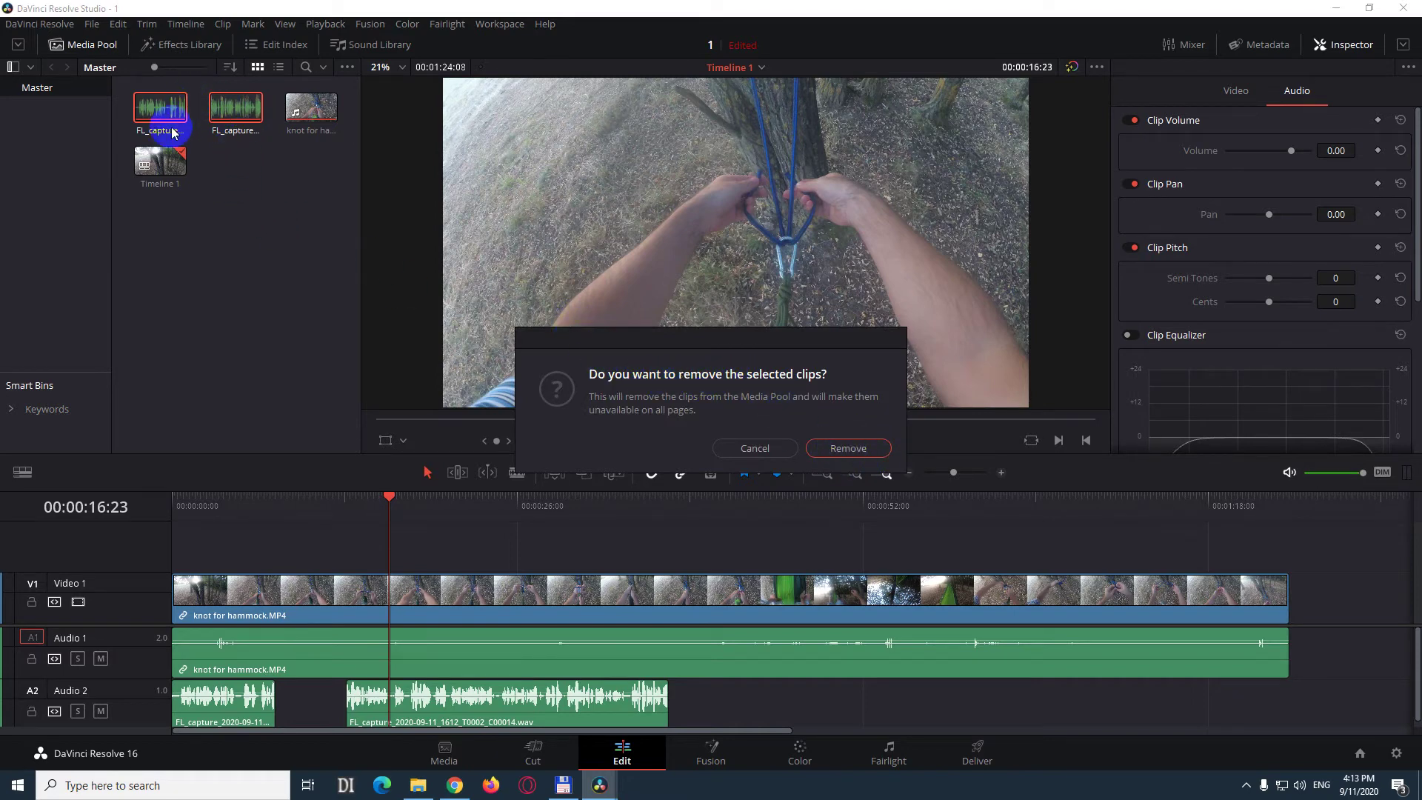
click(847, 447)
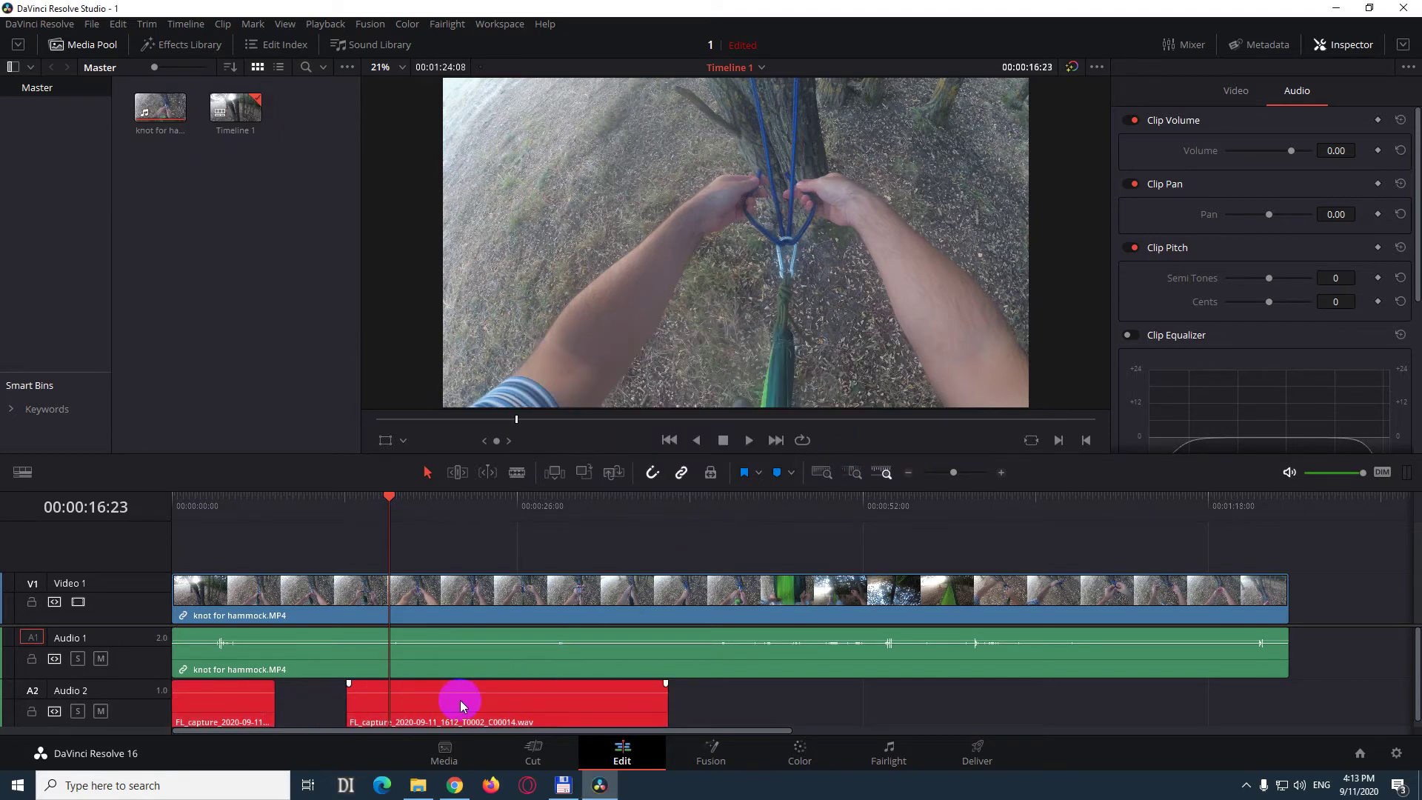
Step: Delete the two FL_capture clips from the Audio 2 track
click(216, 702)
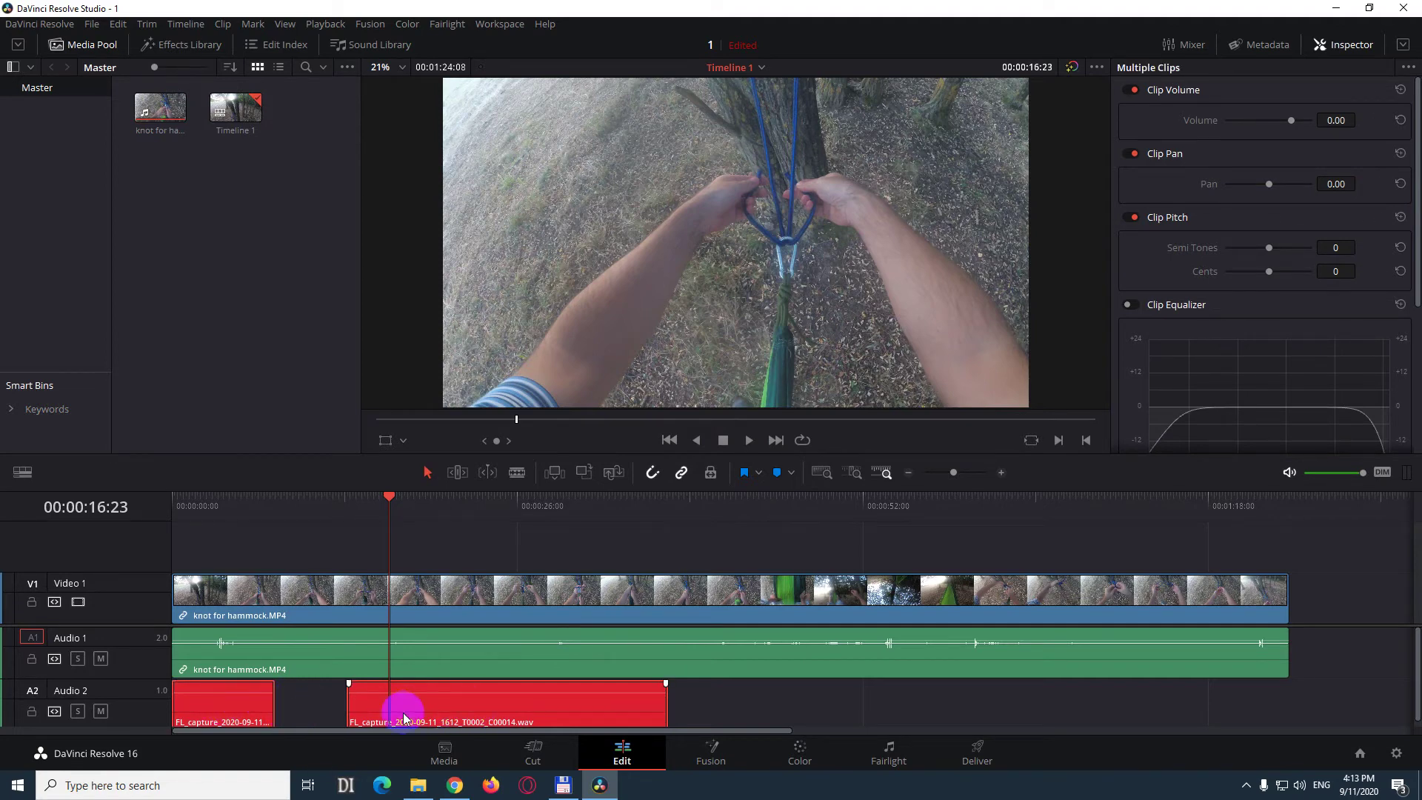
key(Delete)
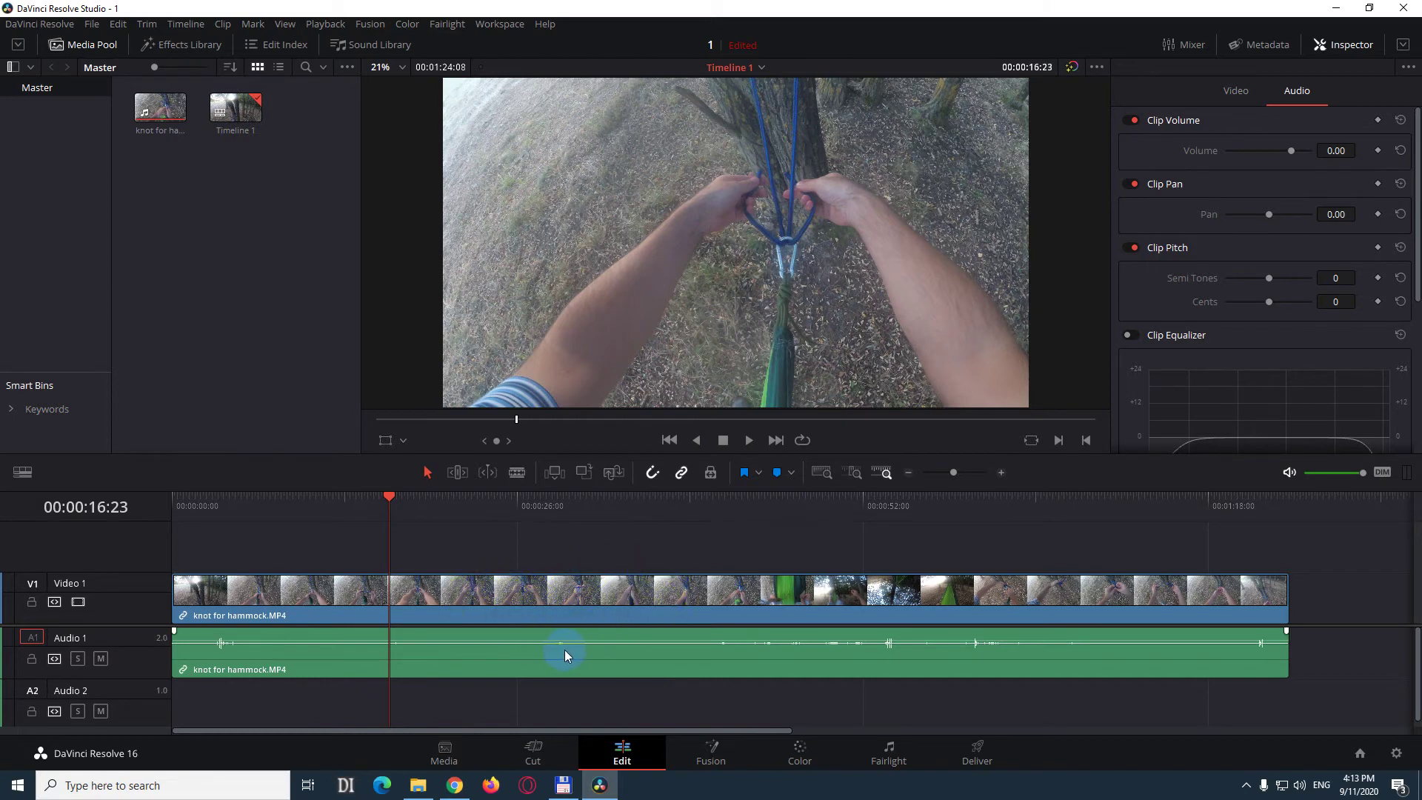
Step: Switch to a new File Explorer window and open the Capture folder inside vol0 on drive C
right_click(424, 771)
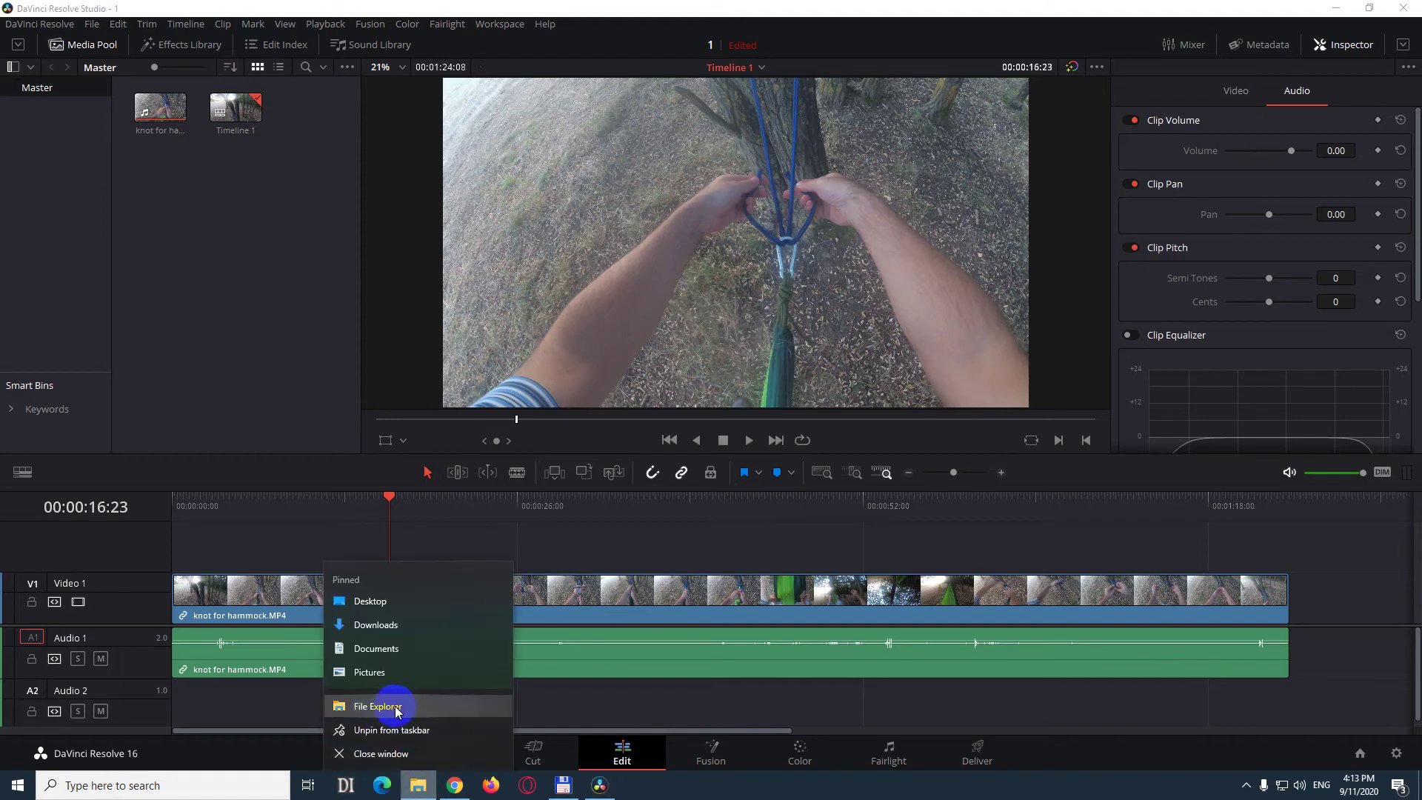
click(379, 708)
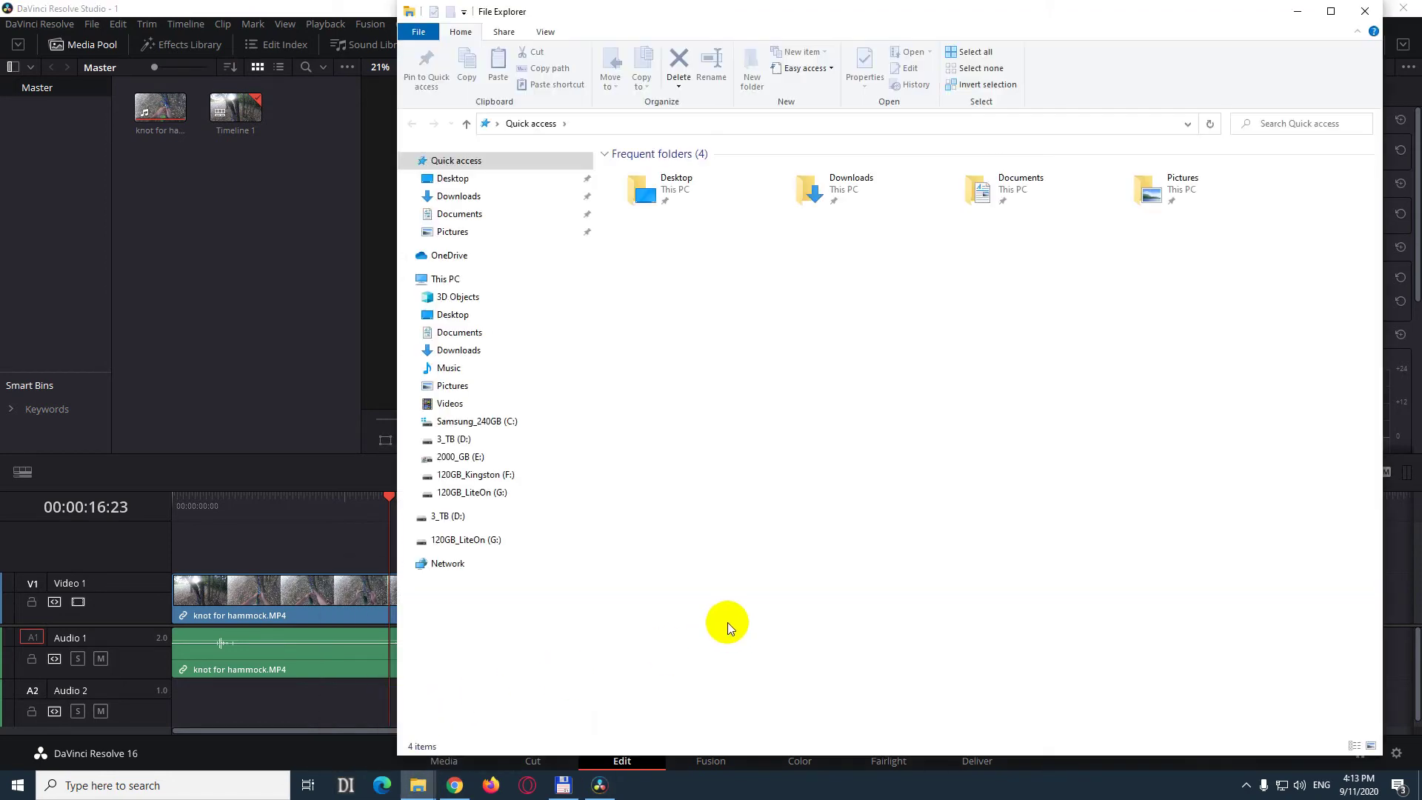
drag(688, 29, 447, 33)
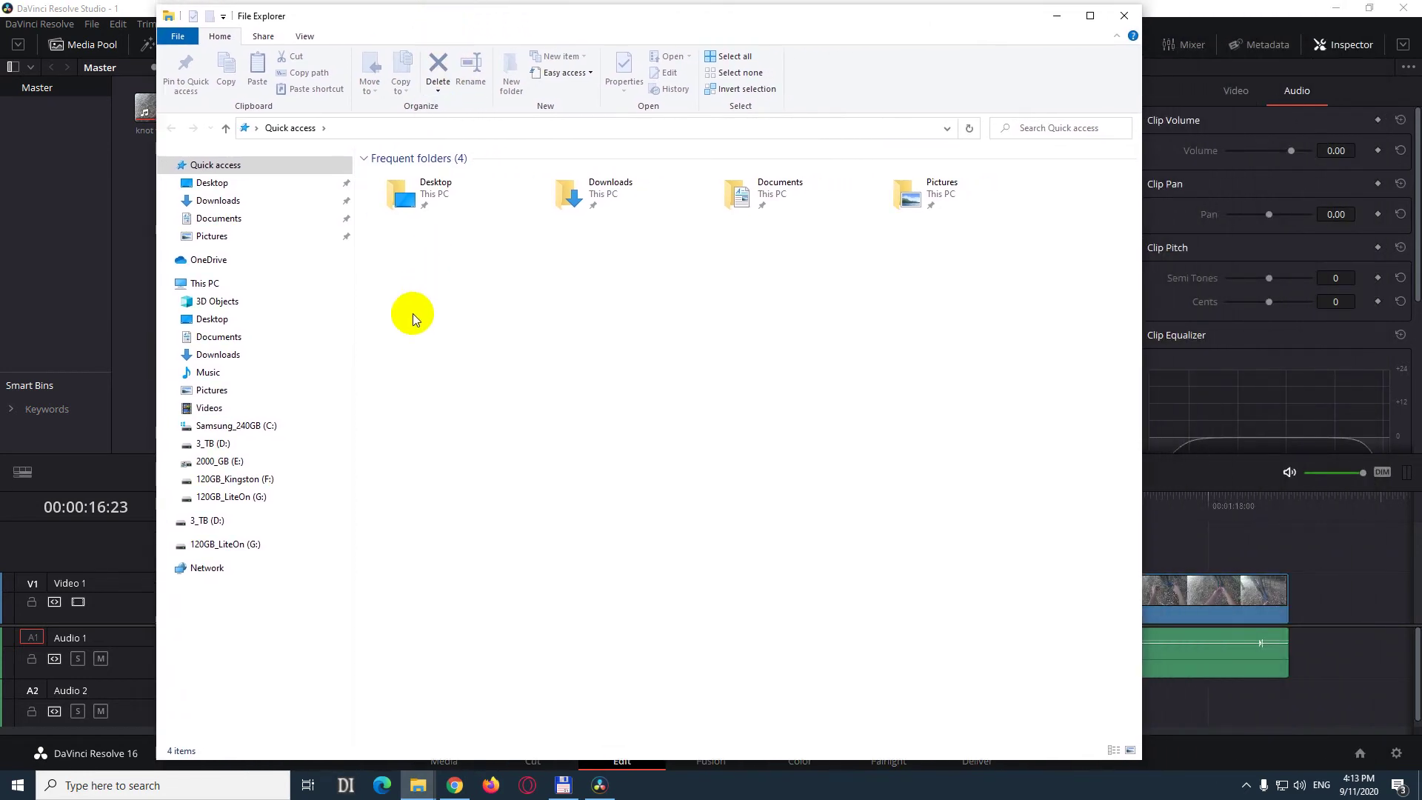
click(266, 426)
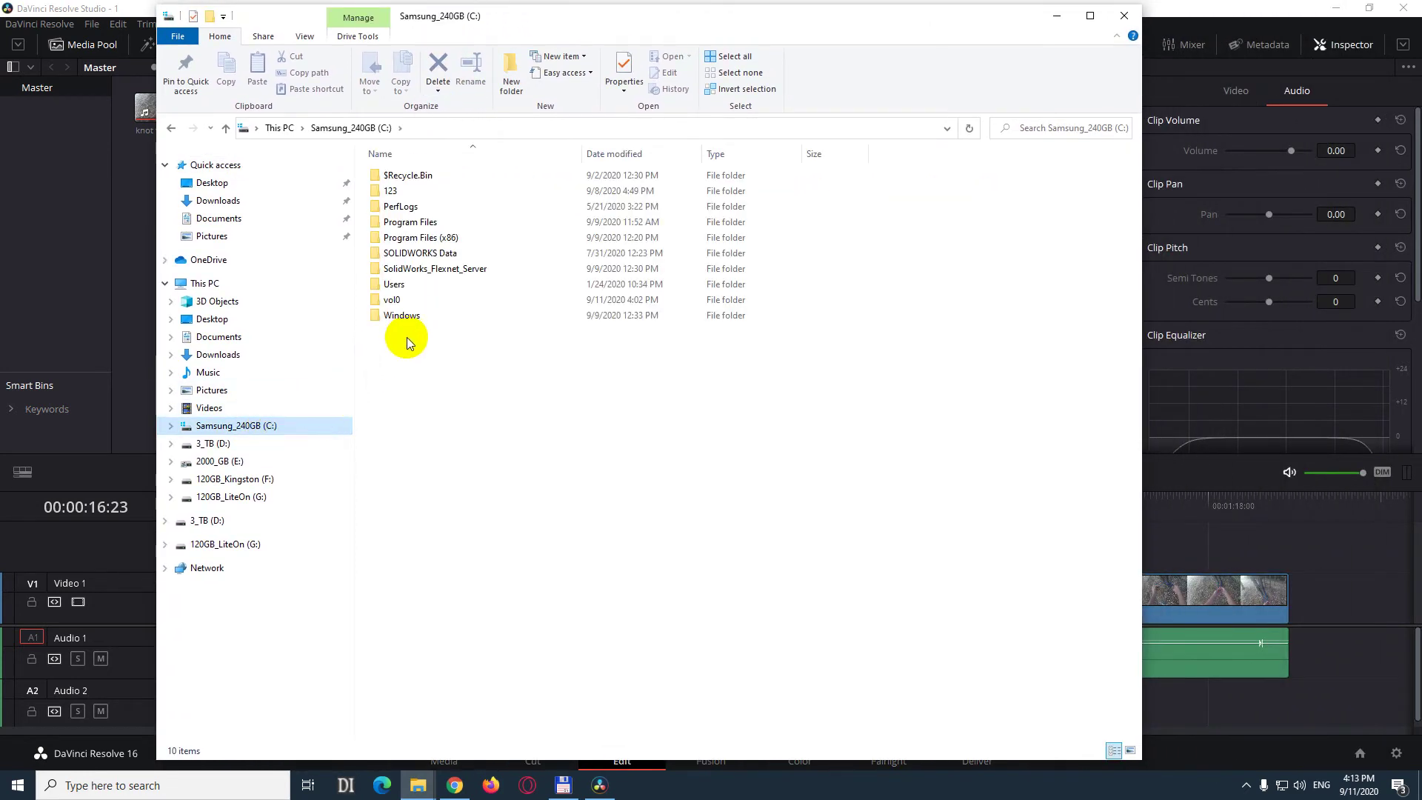
click(403, 300)
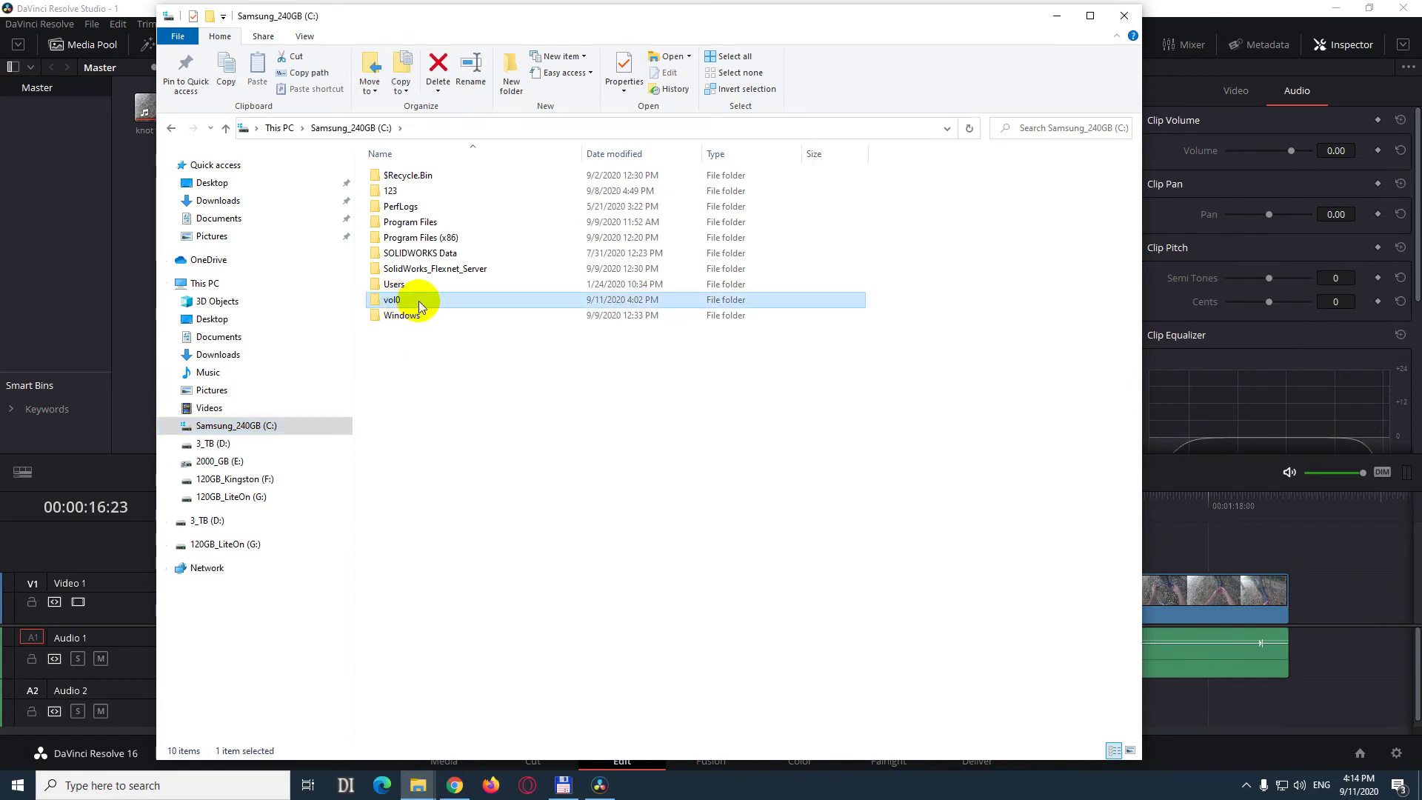
double_click(411, 301)
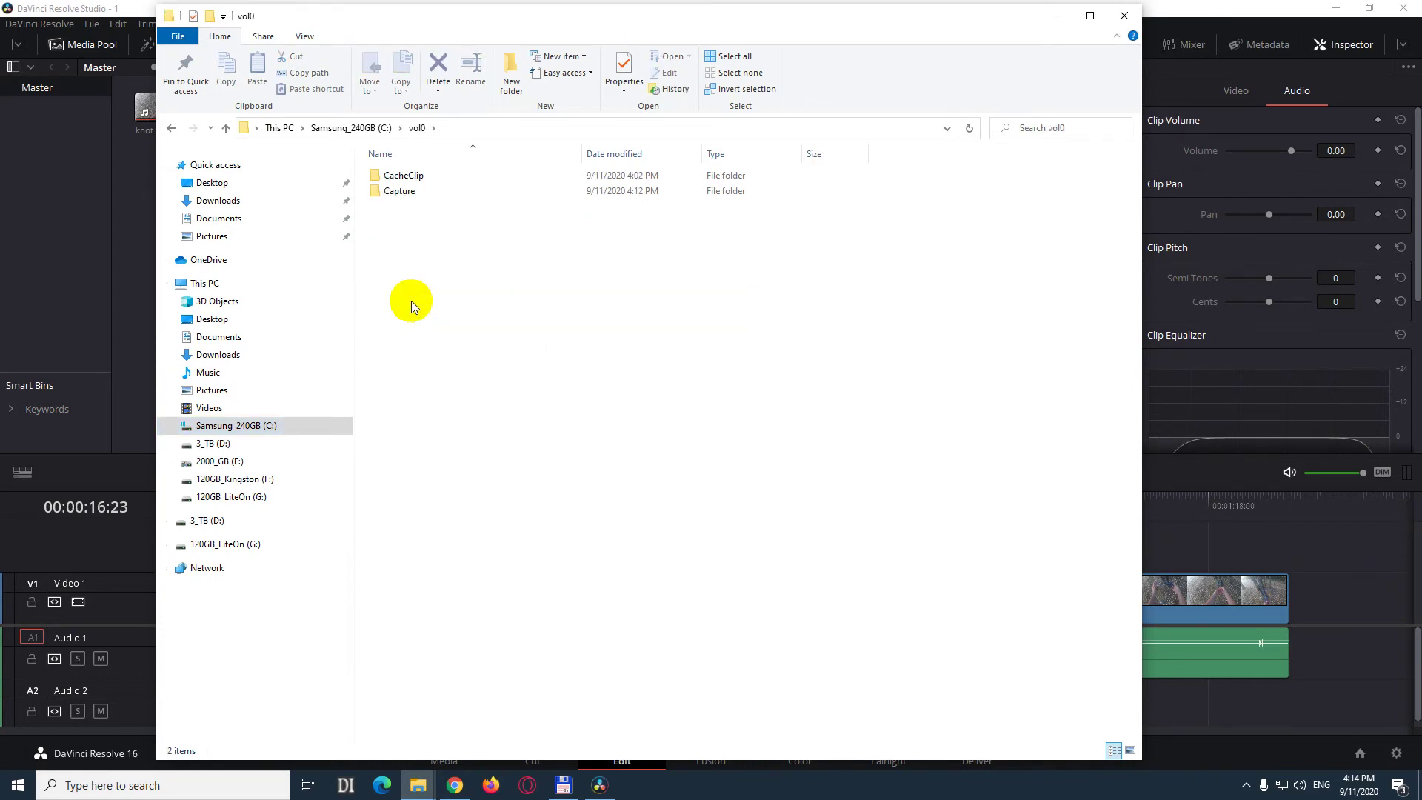
double_click(409, 194)
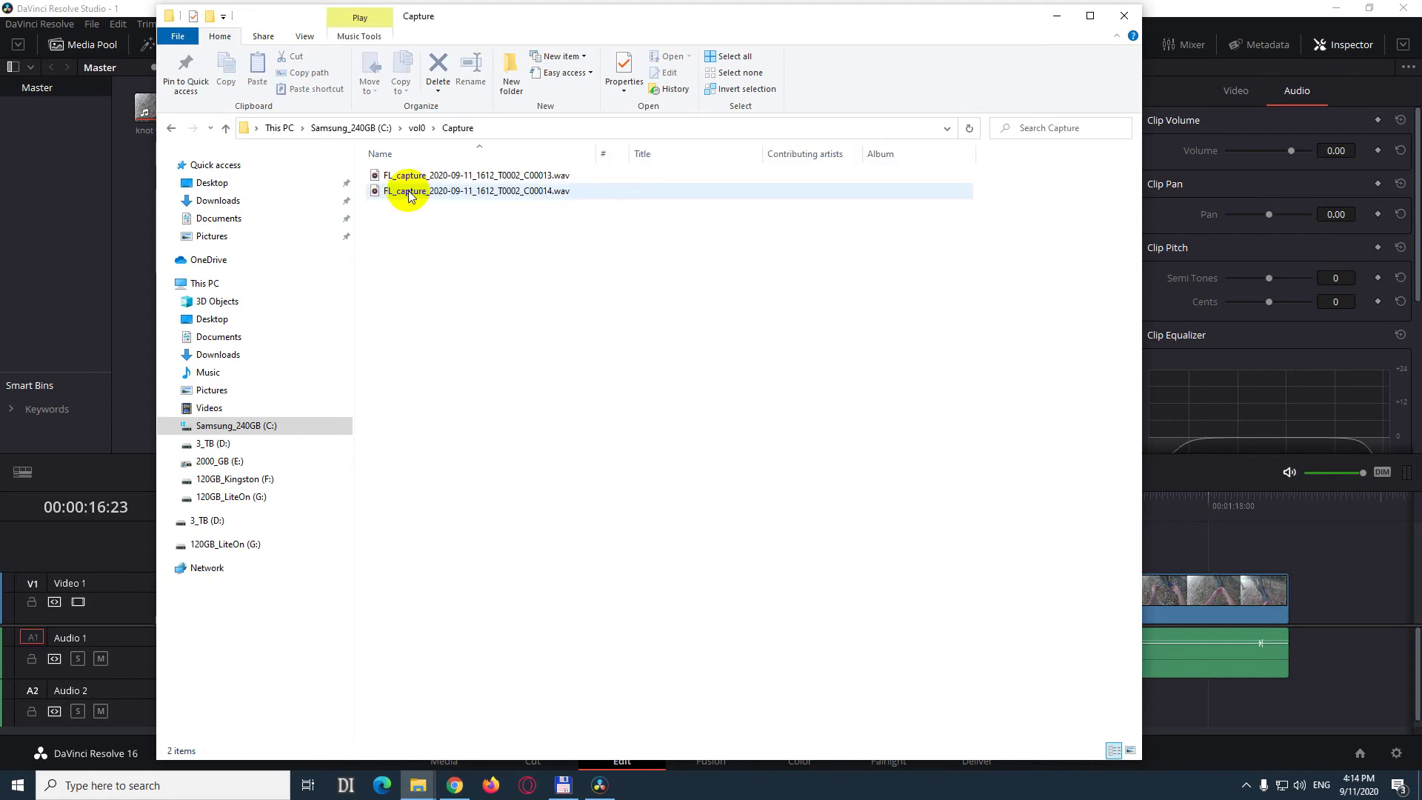
Step: Delete both FL_capture WAV files from the Capture folder and close File Explorer
click(549, 190)
click(560, 176)
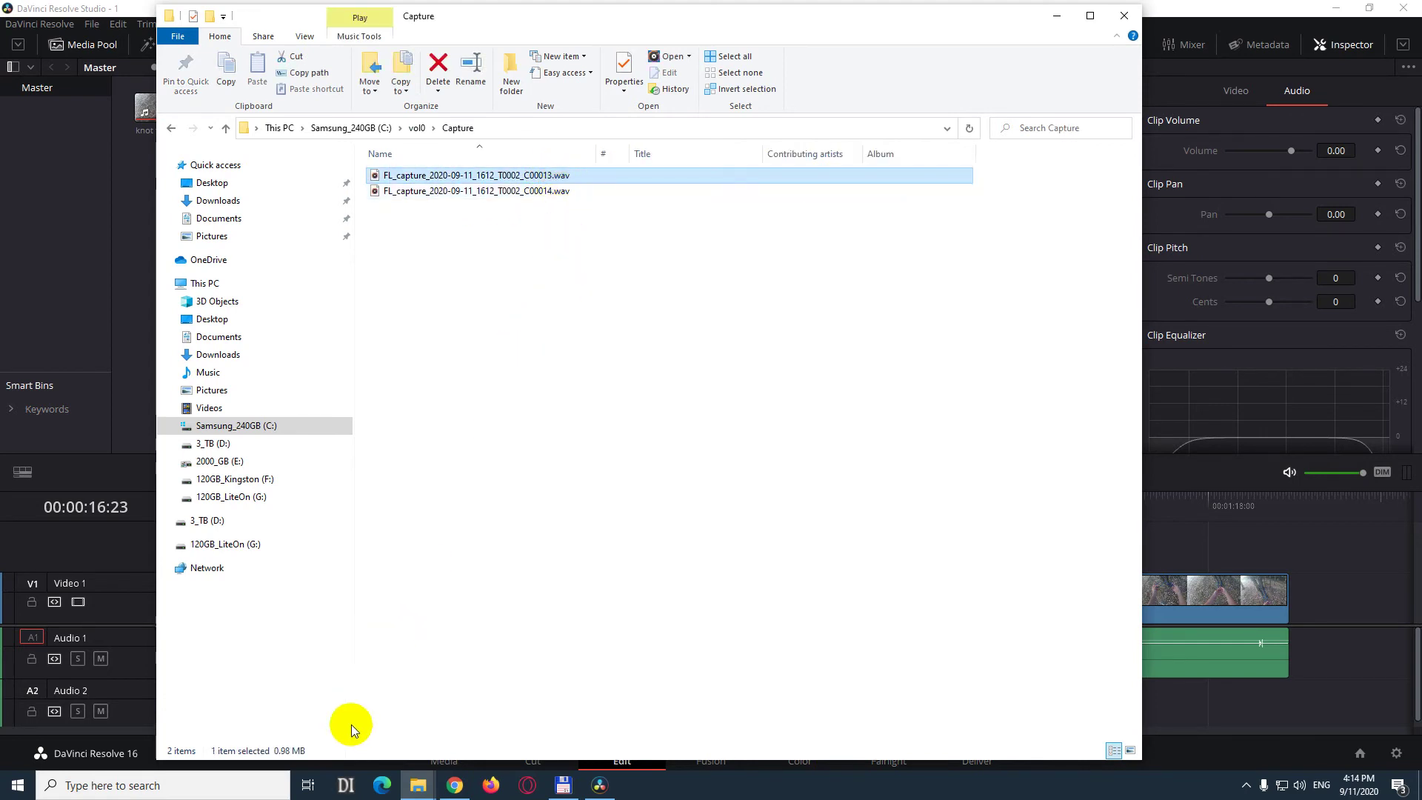
click(518, 190)
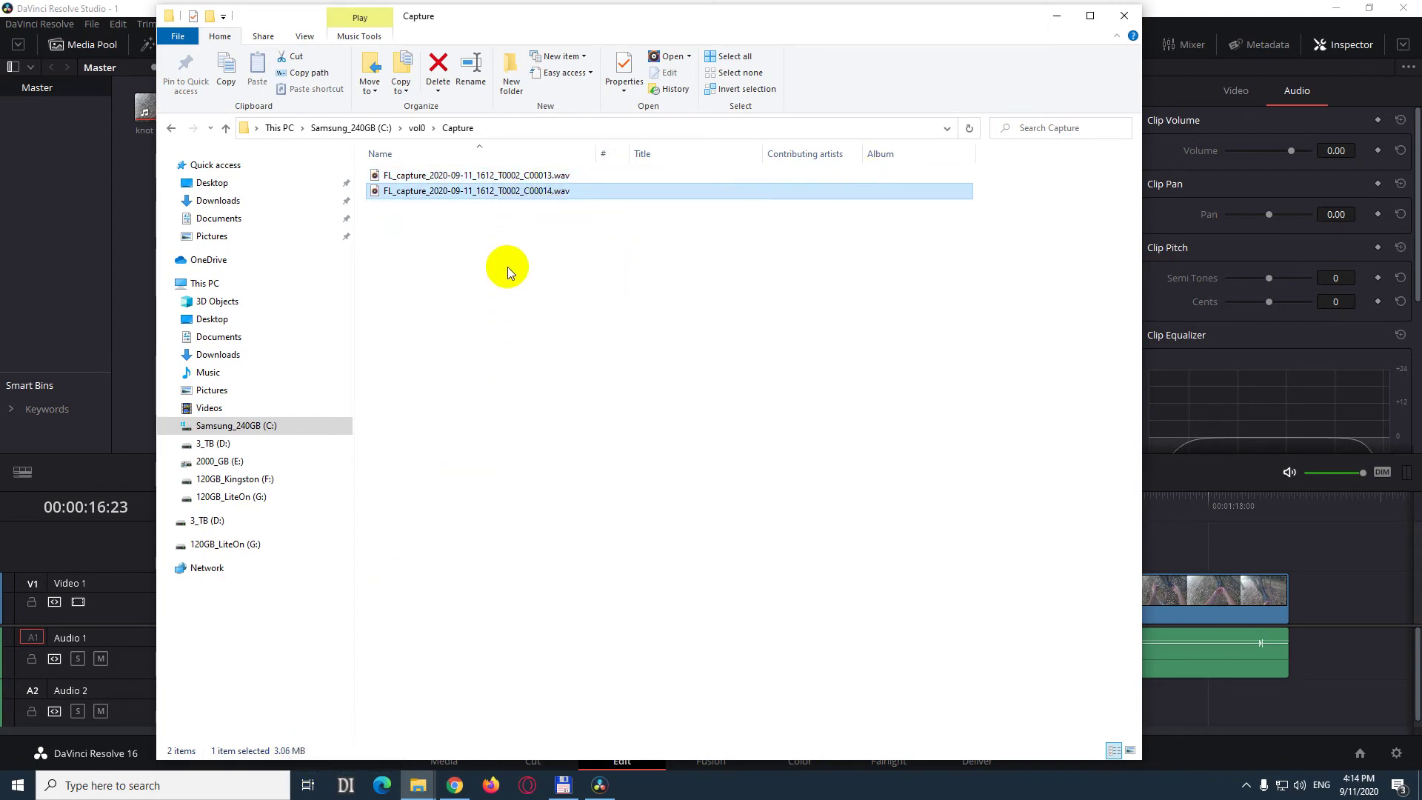
drag(508, 274, 413, 166)
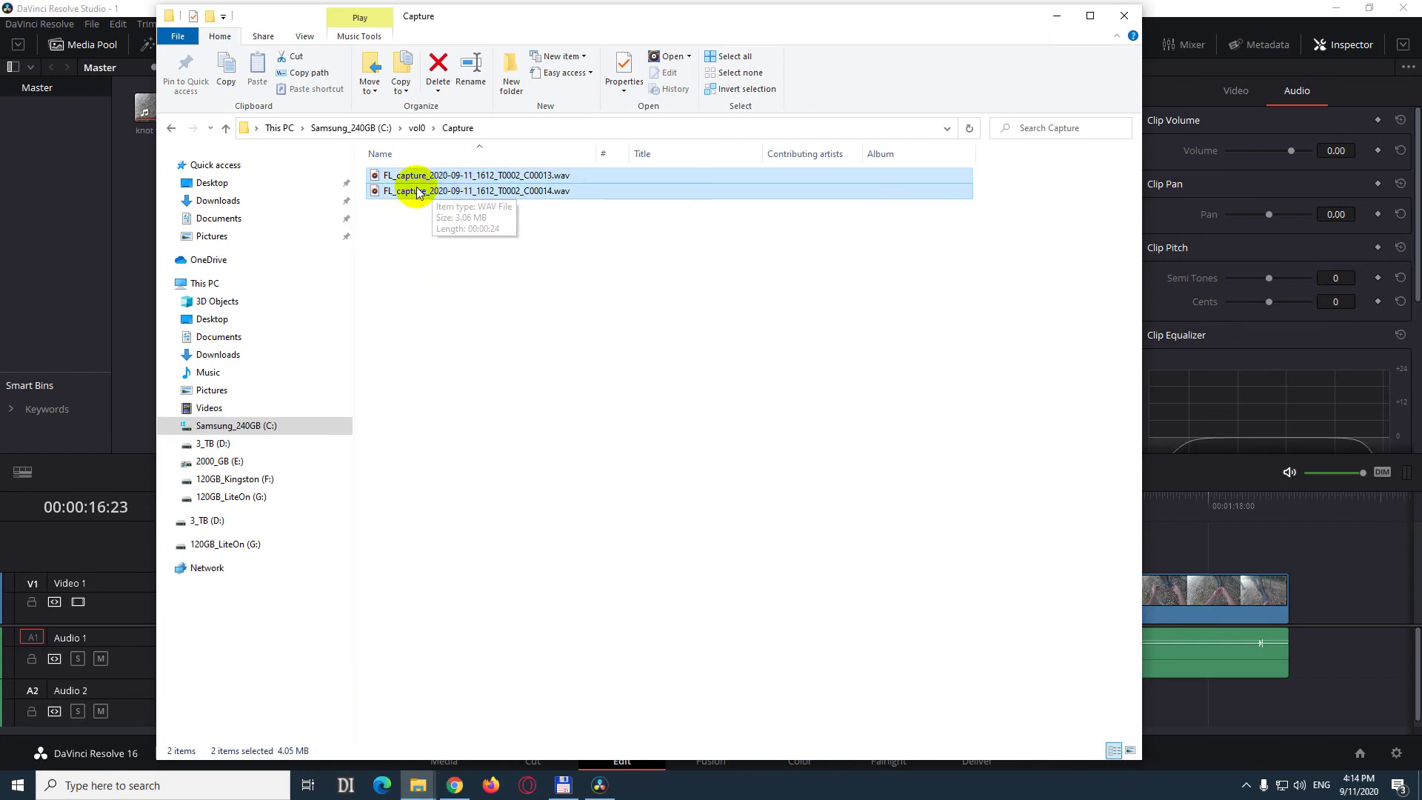
click(439, 65)
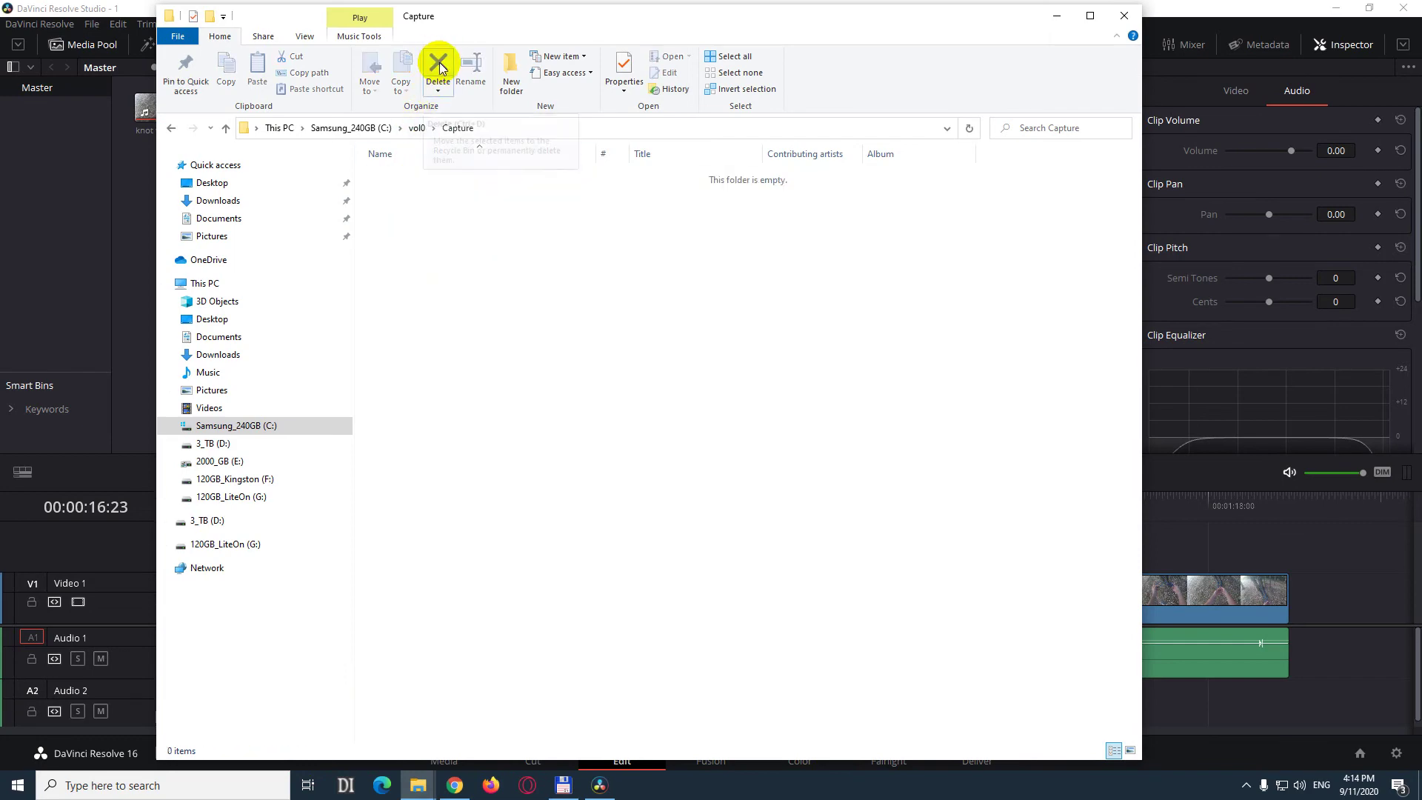
click(1122, 19)
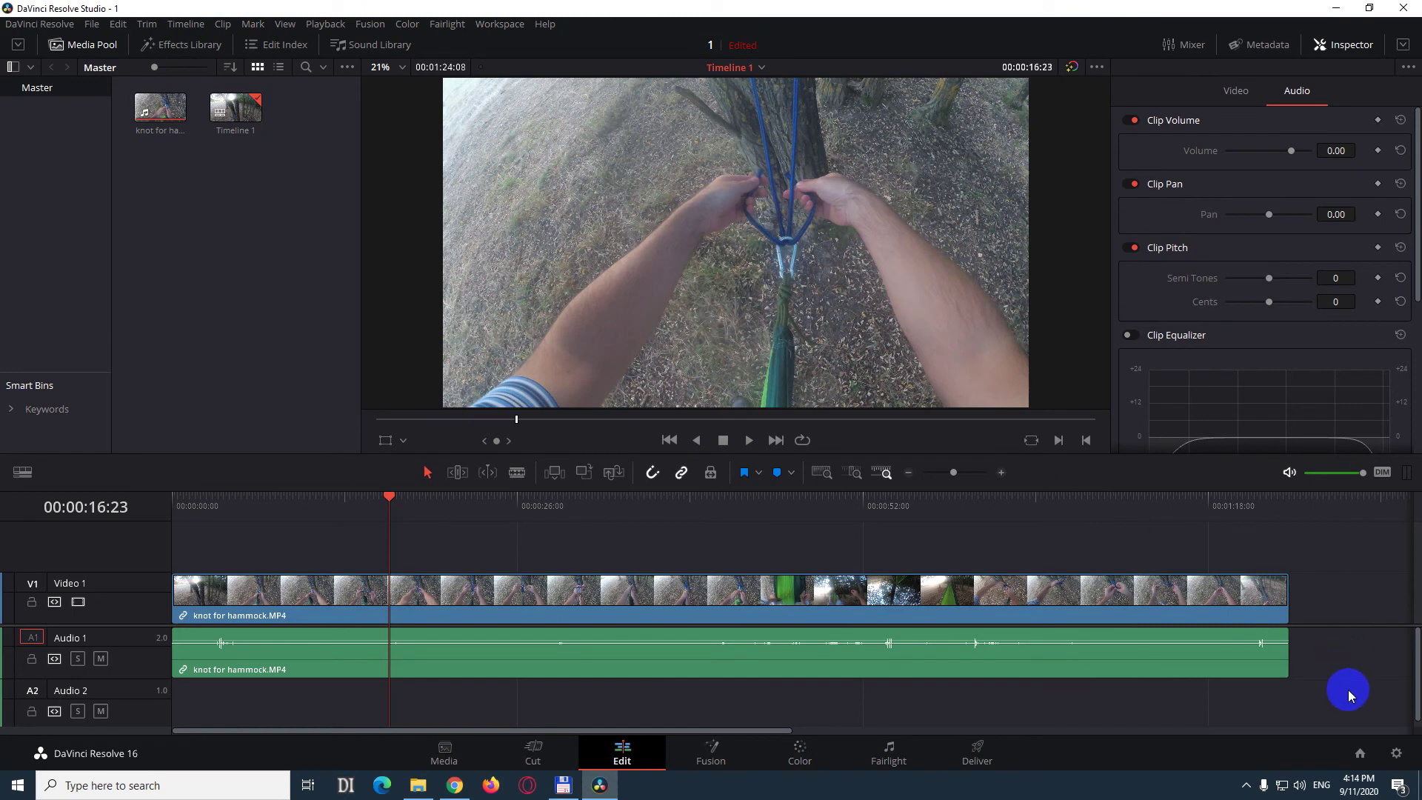
Step: Check the Working Folders paths in the project's Master Settings, then close the settings without saving
click(1399, 758)
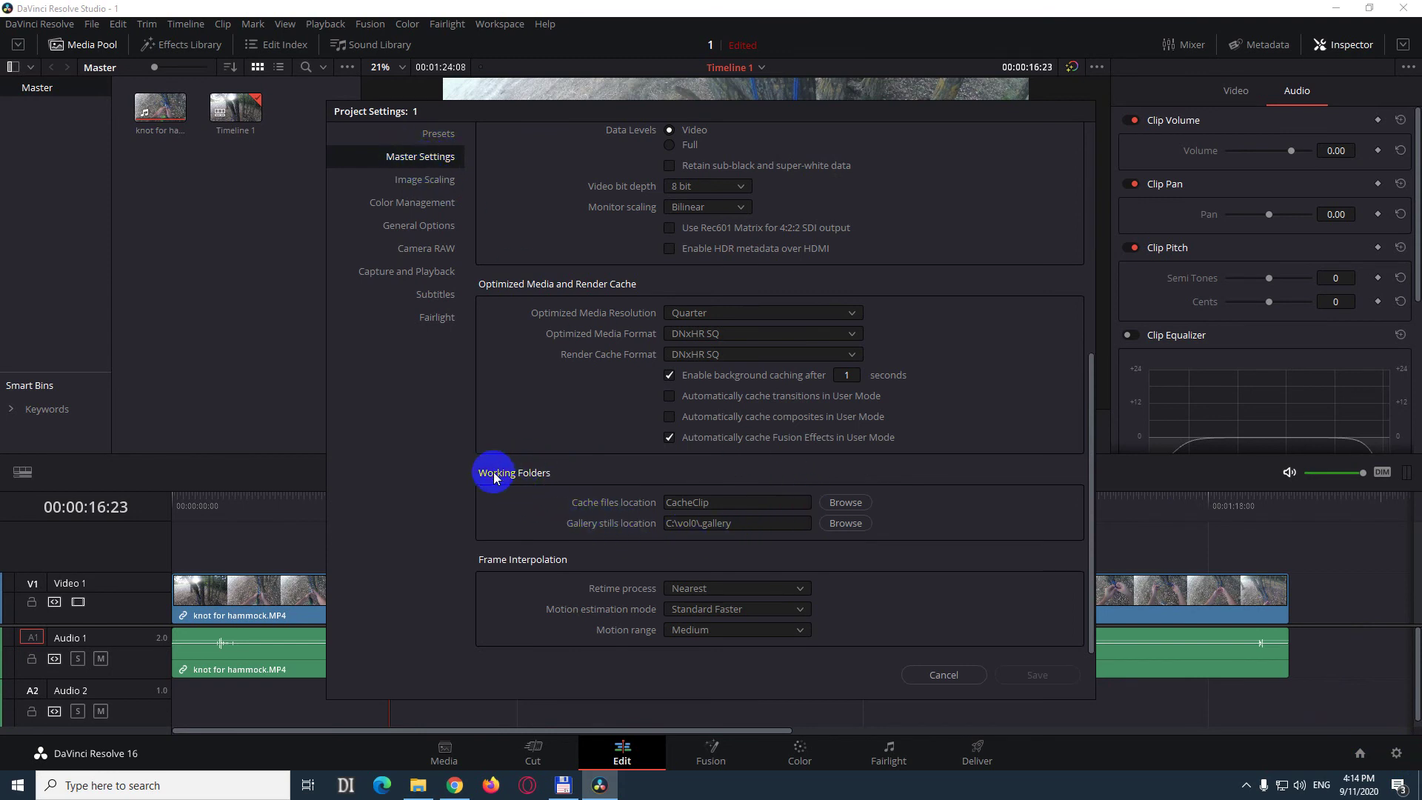
click(698, 525)
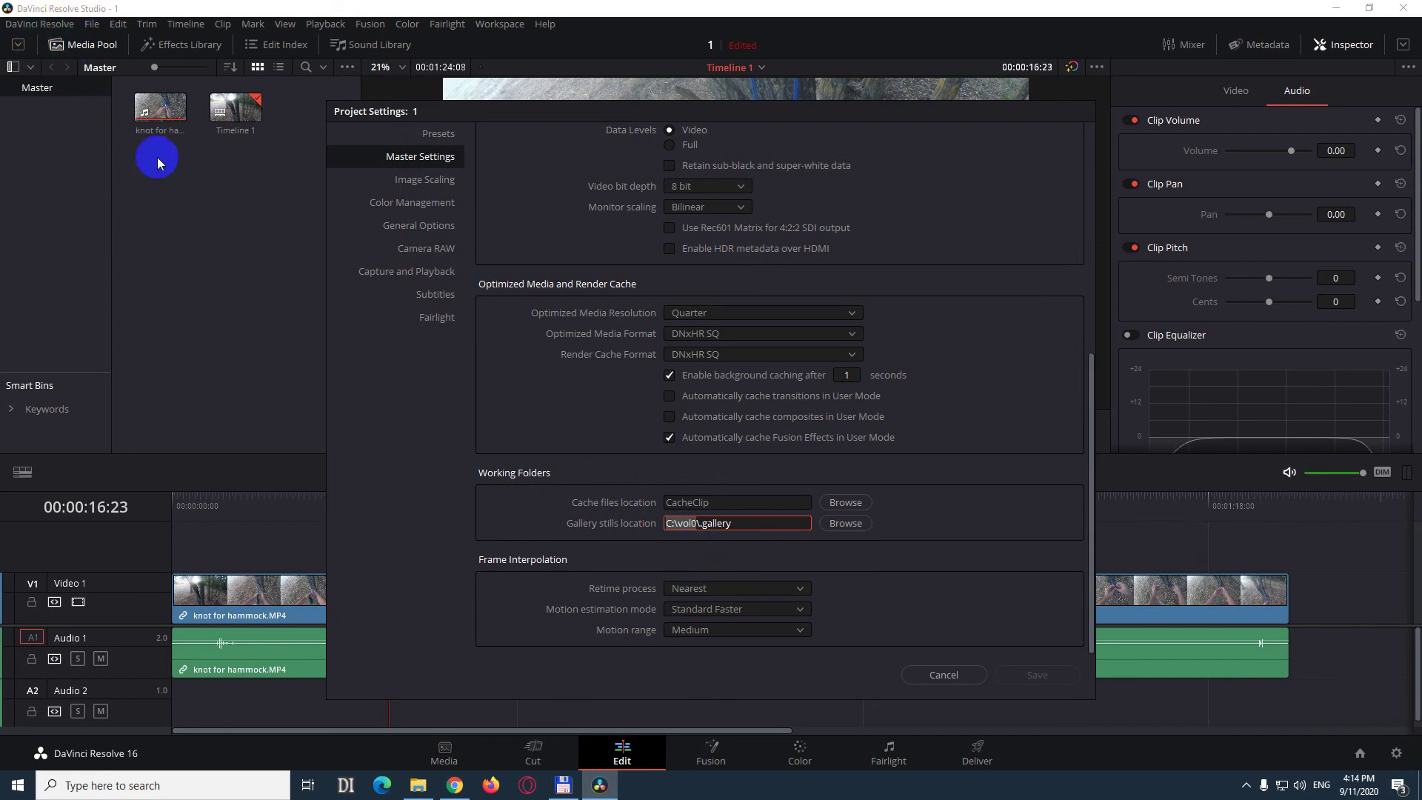
click(945, 674)
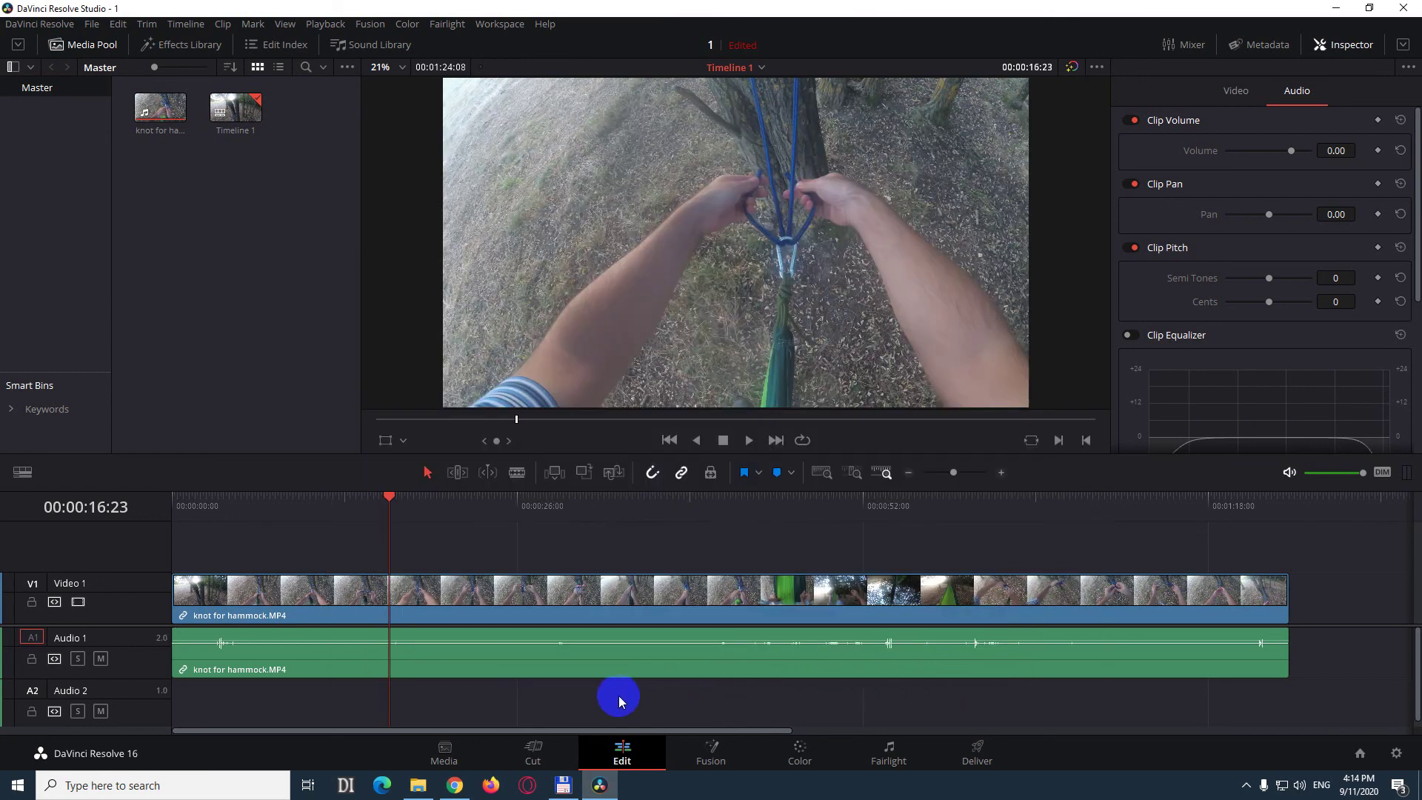